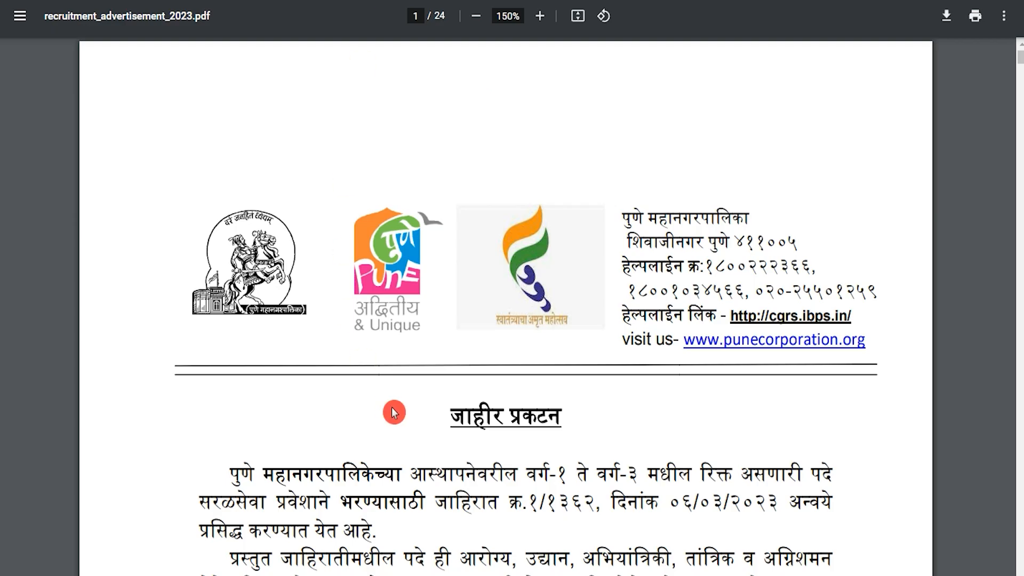
- Scroll through the recruitment_advertisement_2023.pdf vacancy and qualification tables down to page 9
scroll(429, 466, down, 20)
scroll(430, 468, down, 20)
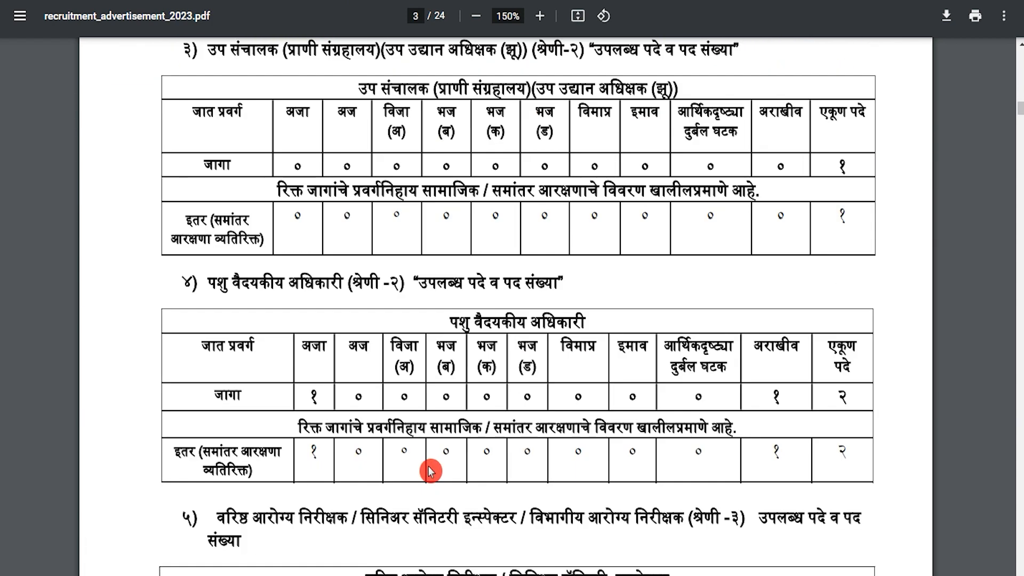
scroll(430, 471, down, 6)
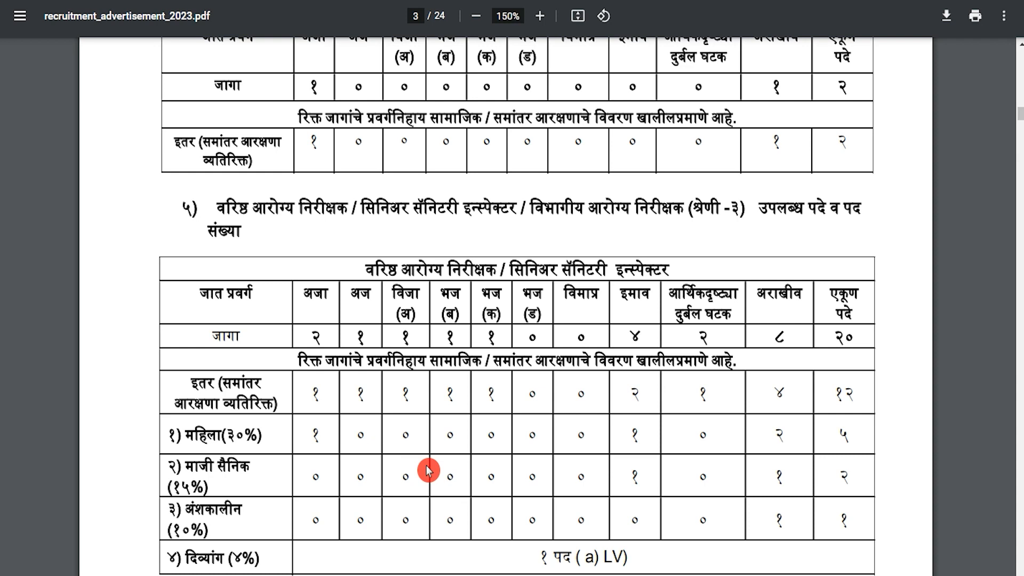
scroll(430, 470, down, 12)
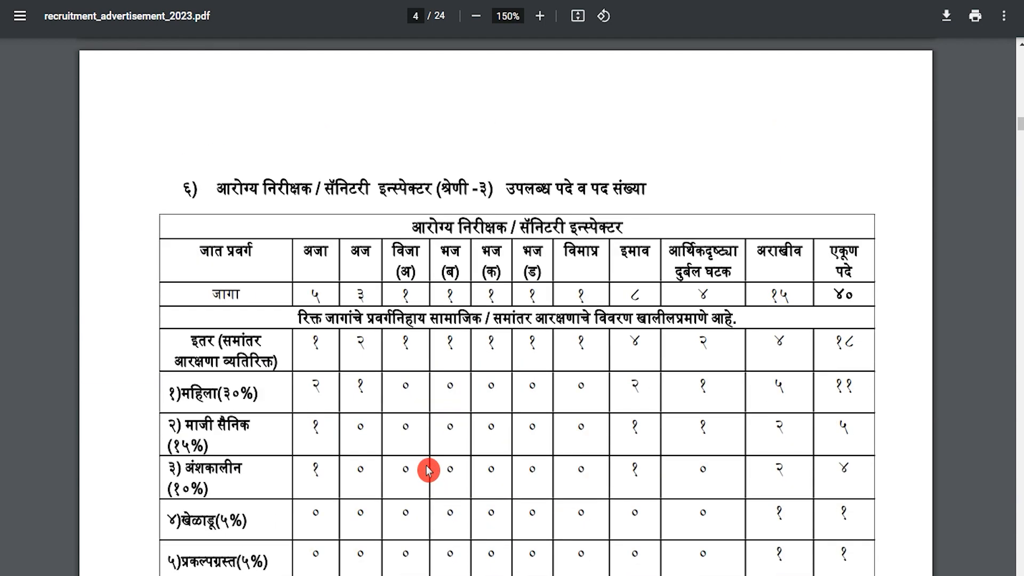
scroll(429, 470, down, 20)
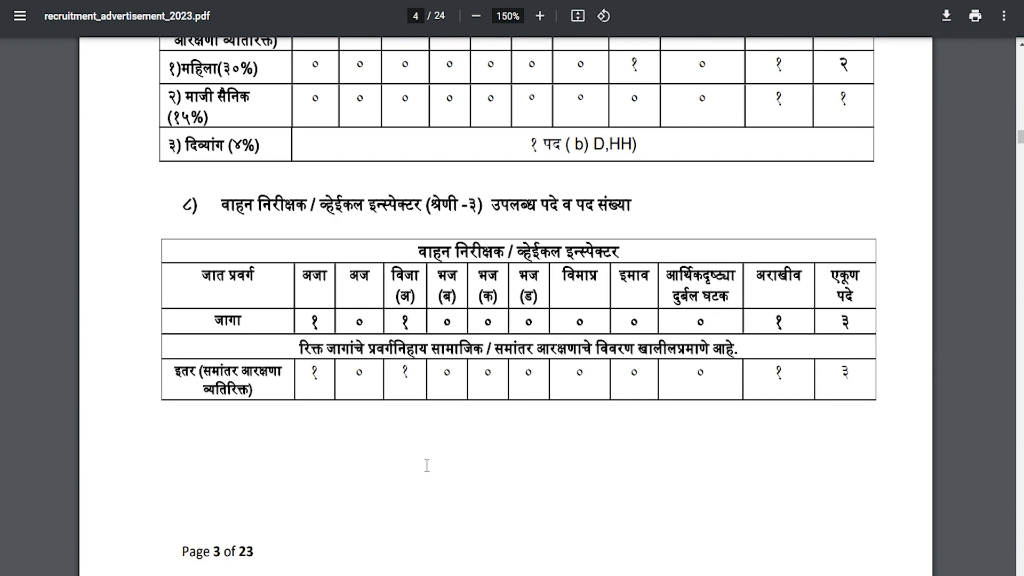
scroll(426, 465, down, 11)
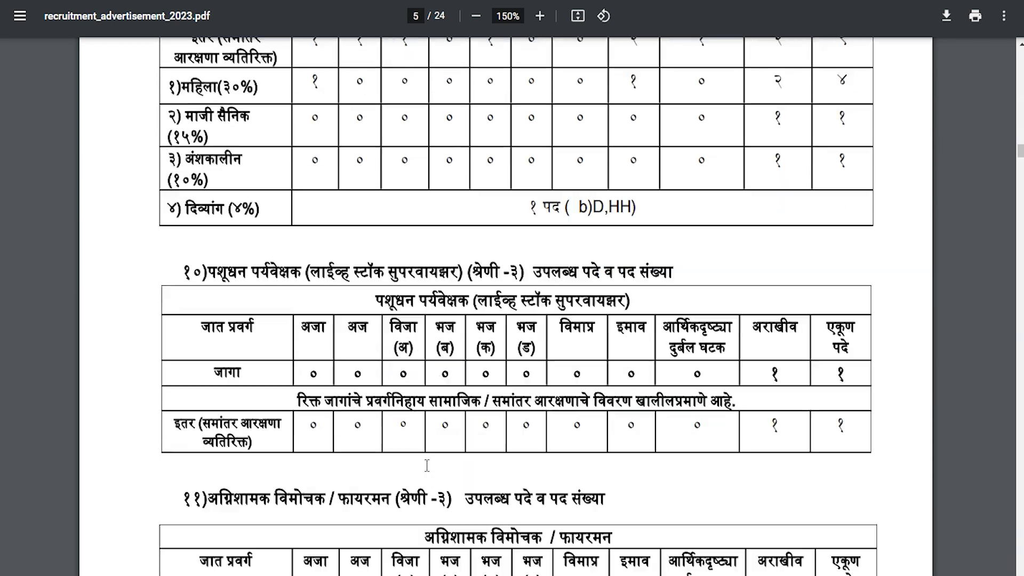
scroll(427, 466, down, 20)
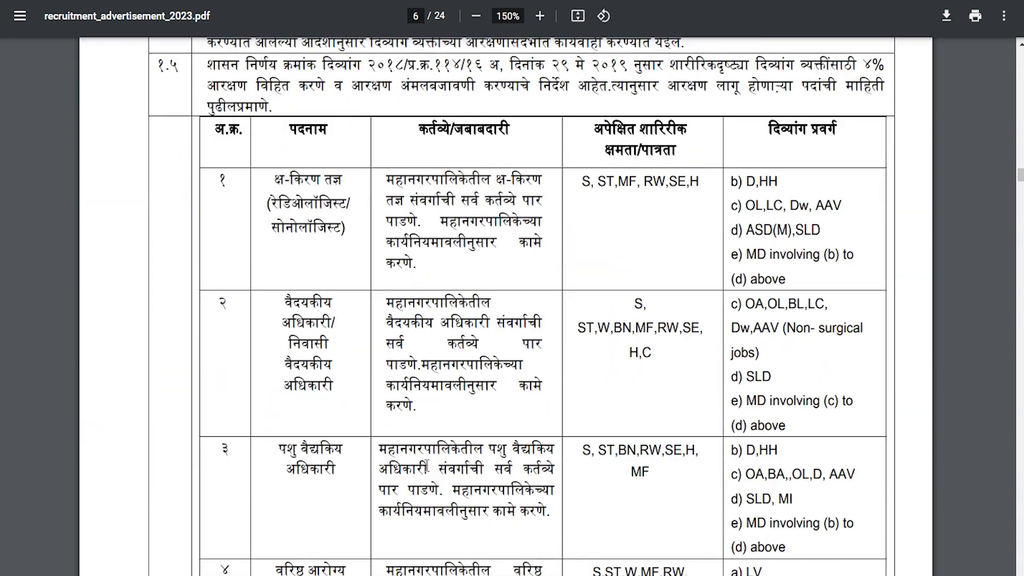
scroll(426, 465, down, 20)
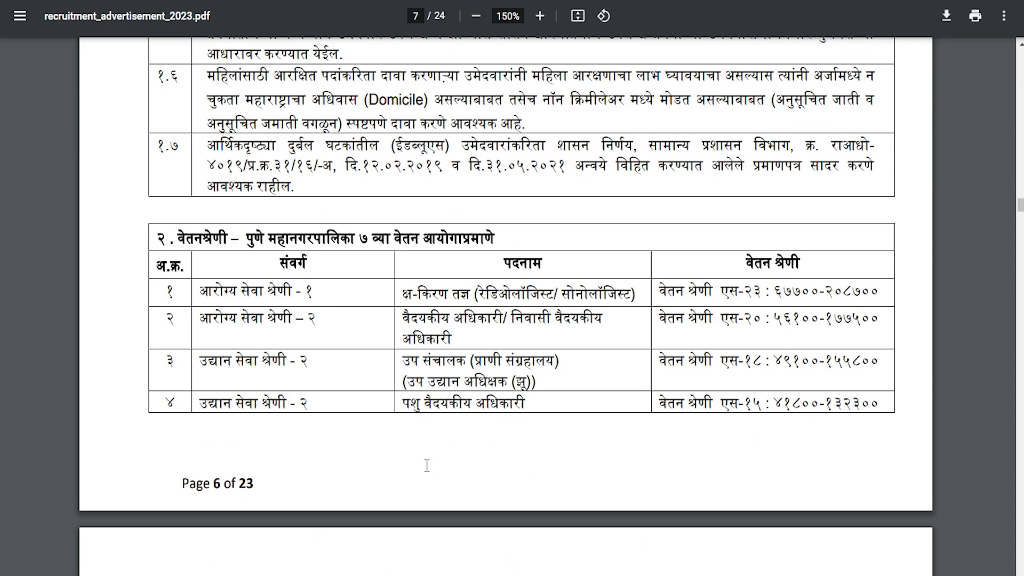
scroll(427, 465, down, 15)
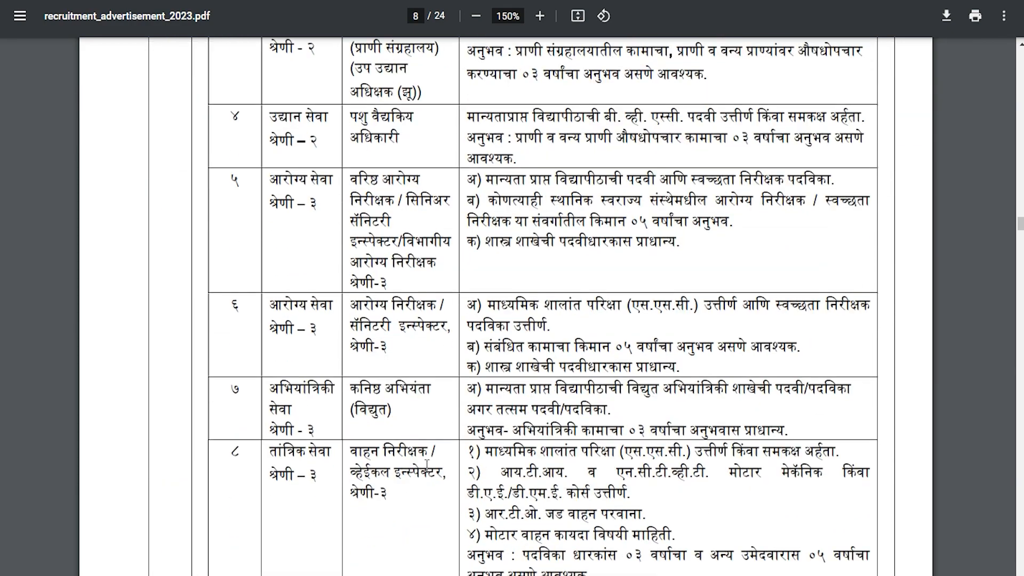
scroll(427, 466, down, 18)
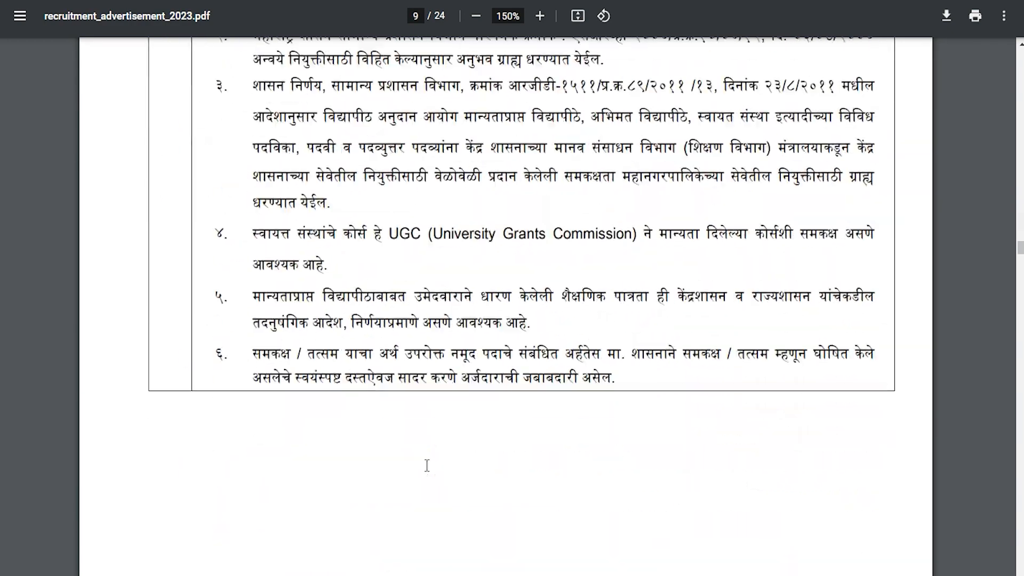
scroll(426, 466, up, 5)
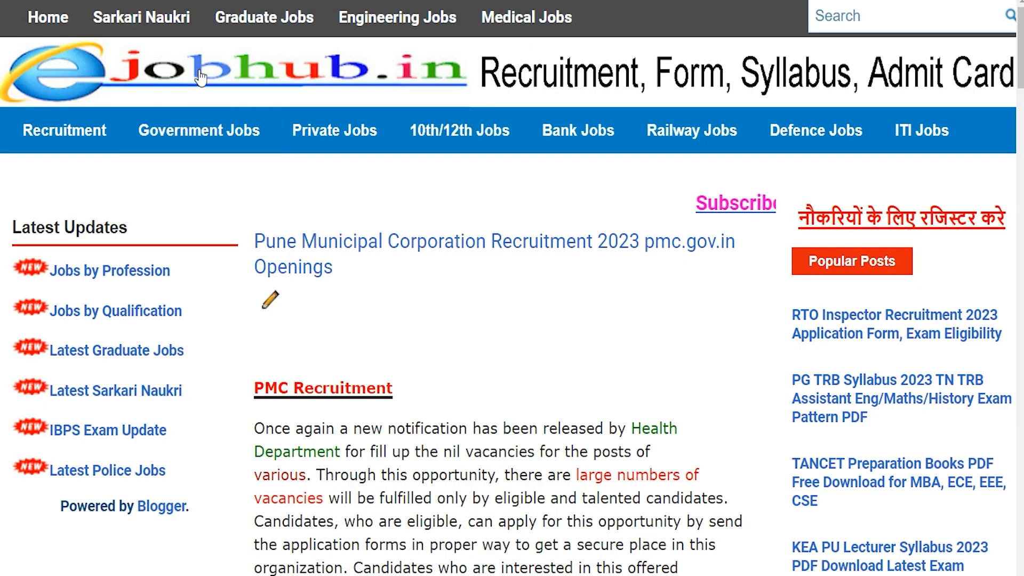
- Highlight the PMC Recruitment heading, organisation name and posts Health Inspector, Pharmacist, X-Ray Specialist
drag(265, 390, 342, 392)
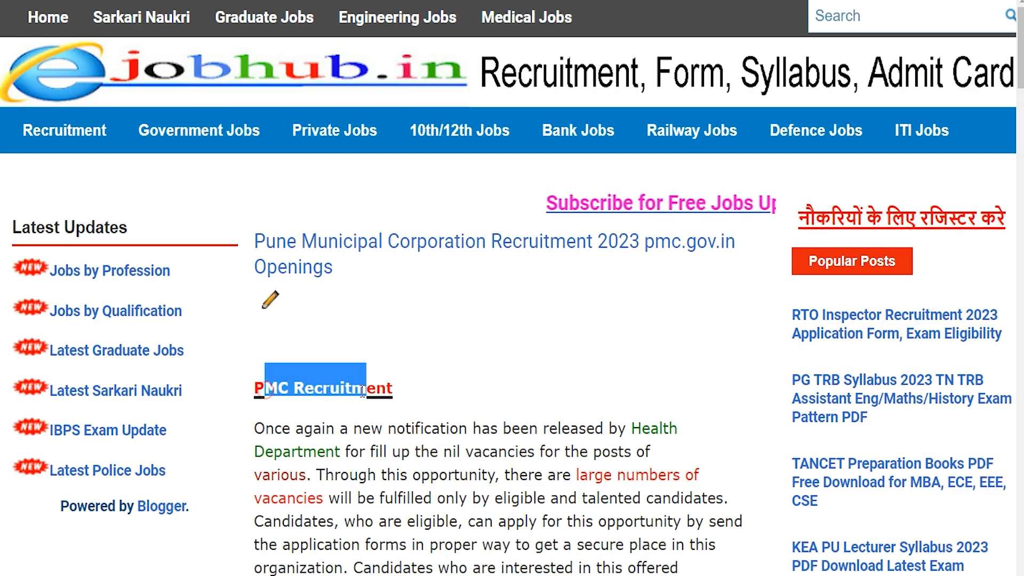
scroll(342, 392, down, 15)
drag(347, 238, 643, 242)
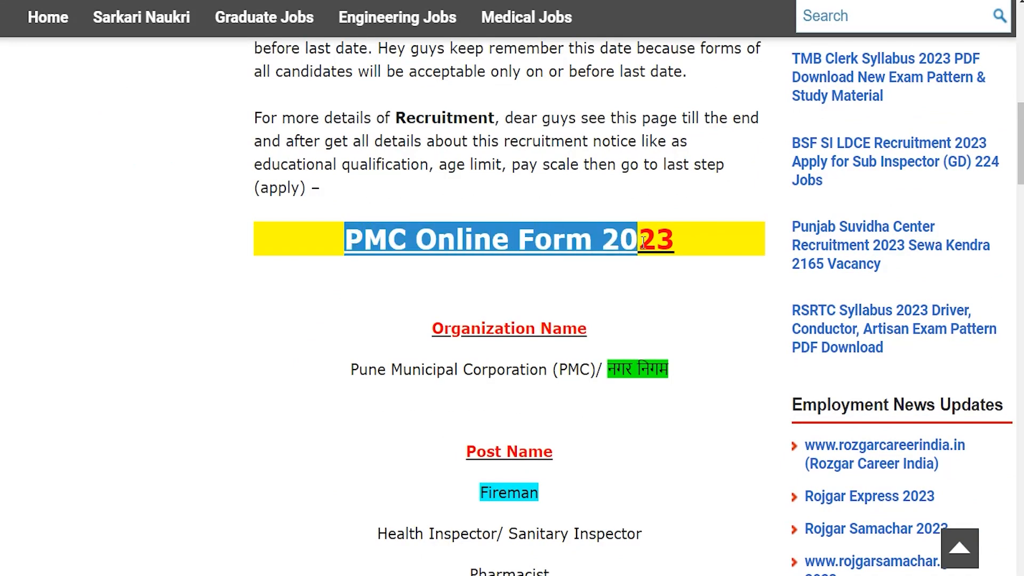
drag(356, 373, 522, 372)
scroll(522, 372, down, 4)
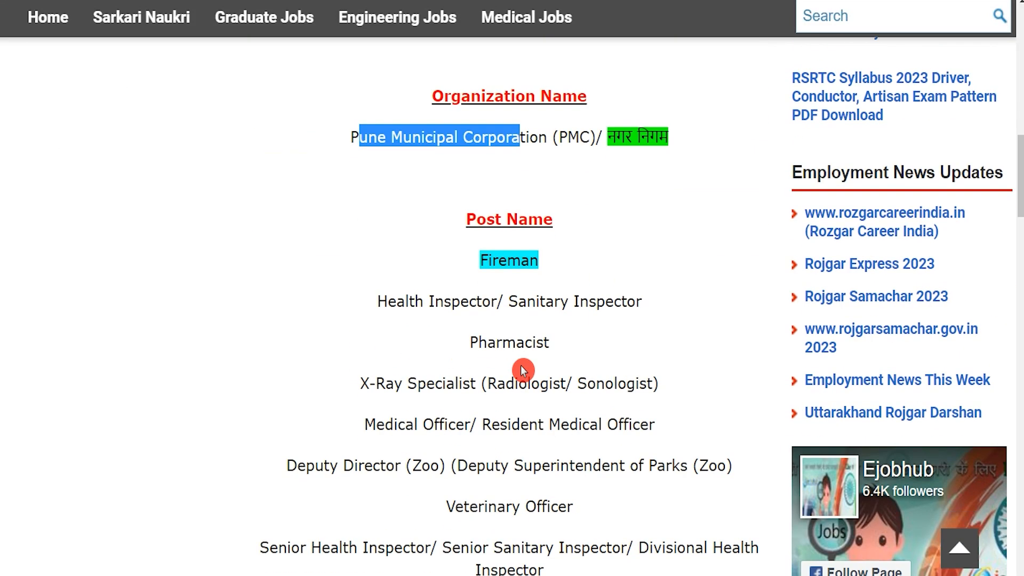
drag(496, 255, 528, 260)
drag(414, 298, 537, 301)
drag(473, 341, 535, 345)
drag(394, 381, 475, 381)
scroll(475, 381, down, 4)
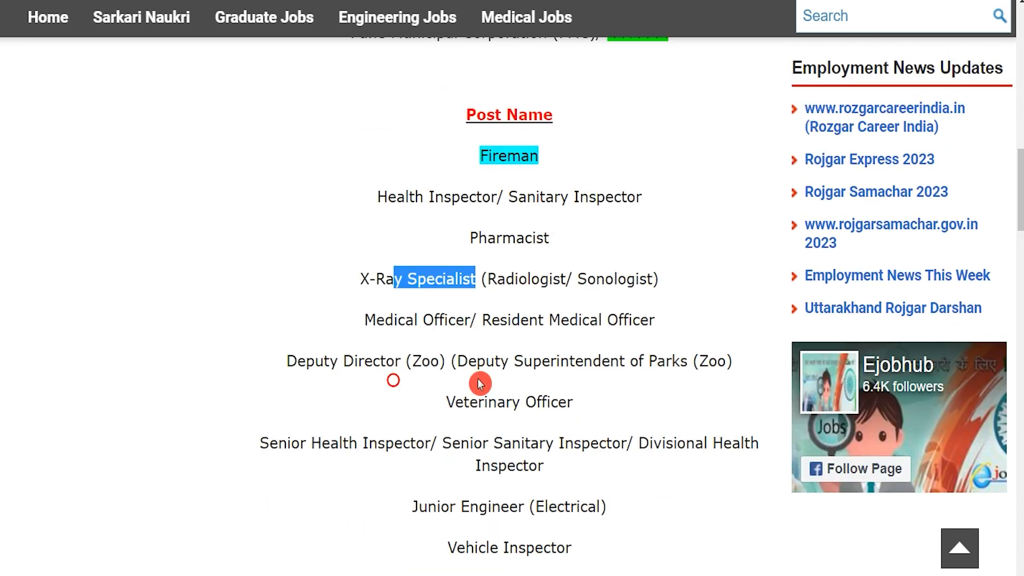
drag(393, 197, 456, 198)
drag(394, 317, 492, 316)
- Highlight the 320 vacancies figure and the 28 March 2023 last apply date
scroll(498, 322, down, 4)
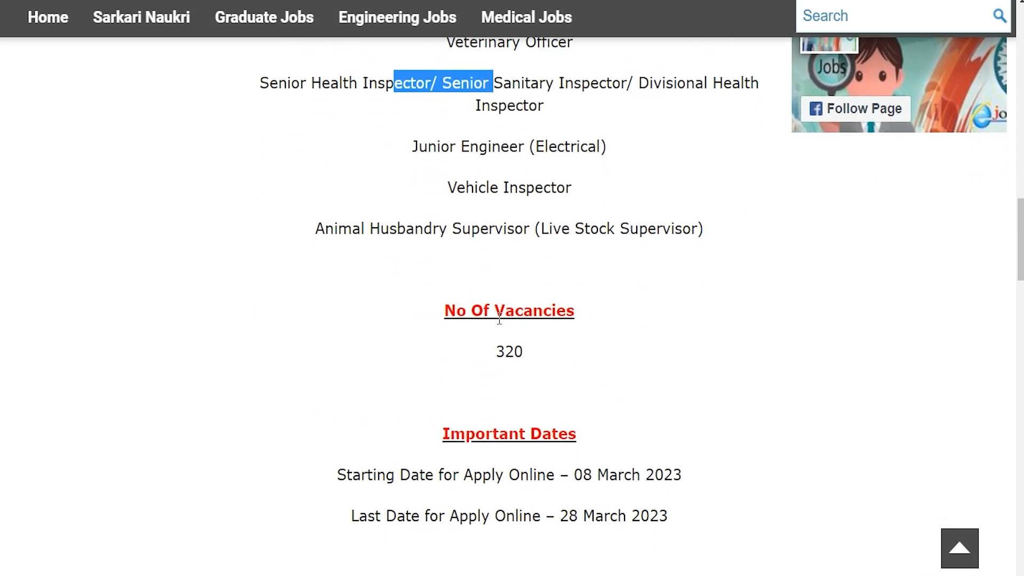
drag(498, 361, 547, 361)
scroll(544, 360, down, 3)
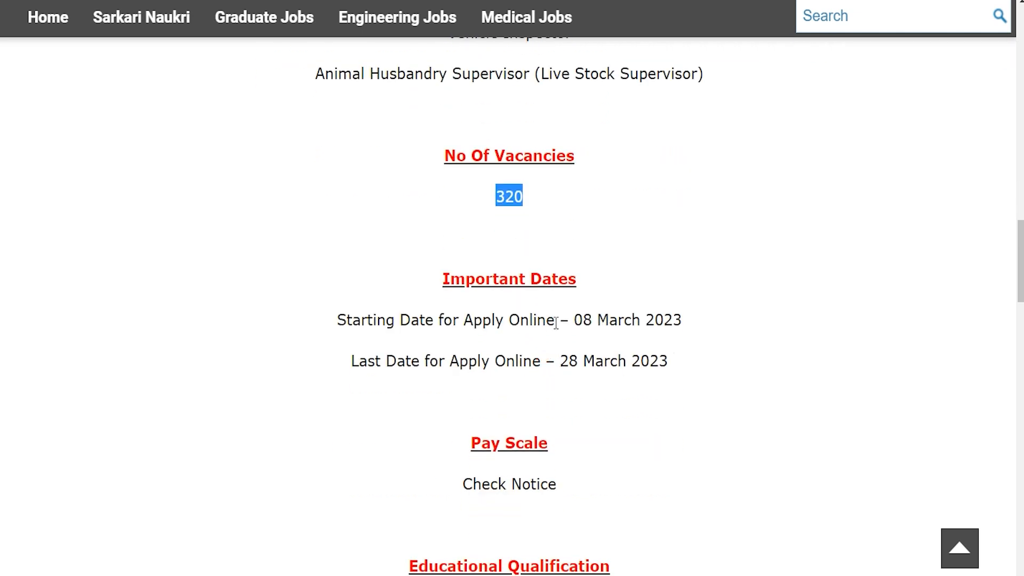
drag(573, 319, 674, 319)
drag(560, 361, 672, 360)
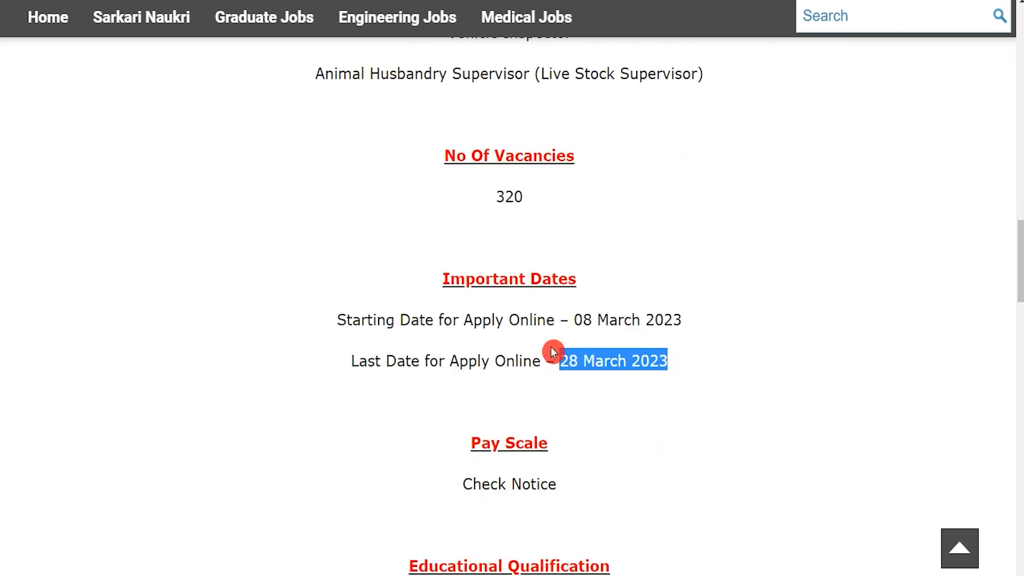
scroll(551, 351, down, 7)
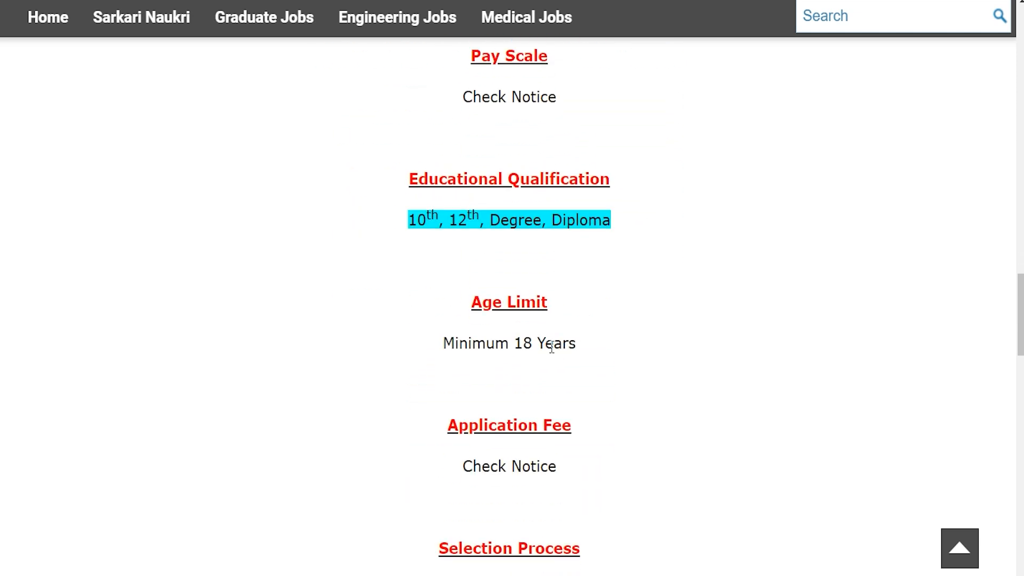
scroll(552, 347, down, 7)
click(552, 352)
scroll(552, 352, down, 3)
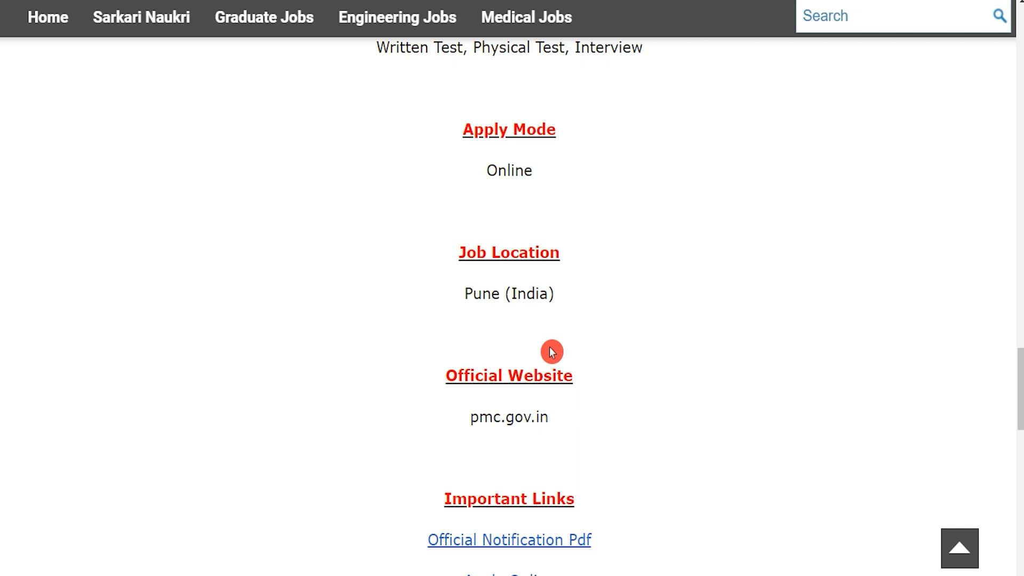
- Follow the Apply Online link under Important Links to the official PMC application portal
drag(467, 462, 550, 467)
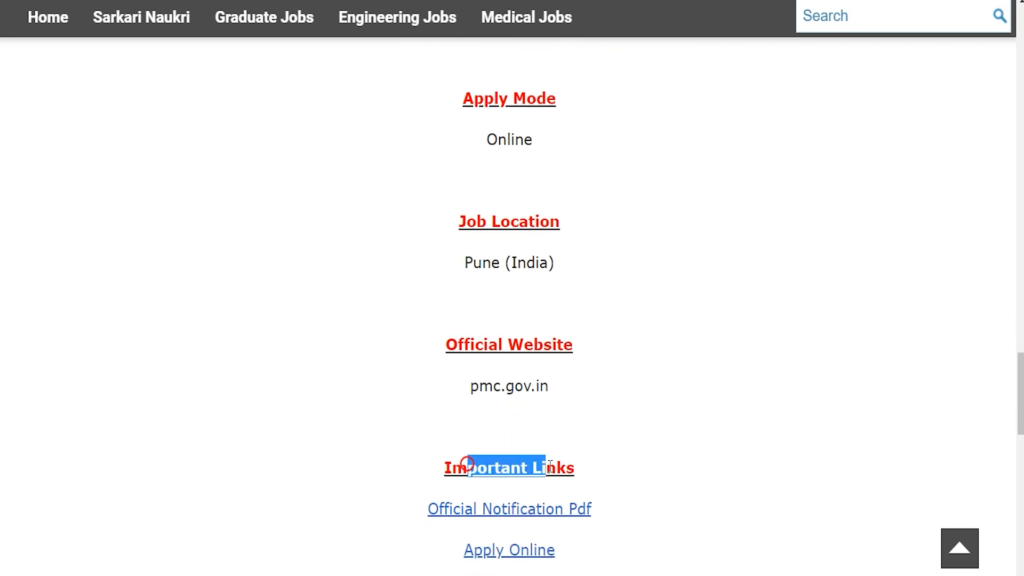
scroll(439, 473, down, 1)
drag(408, 475, 599, 482)
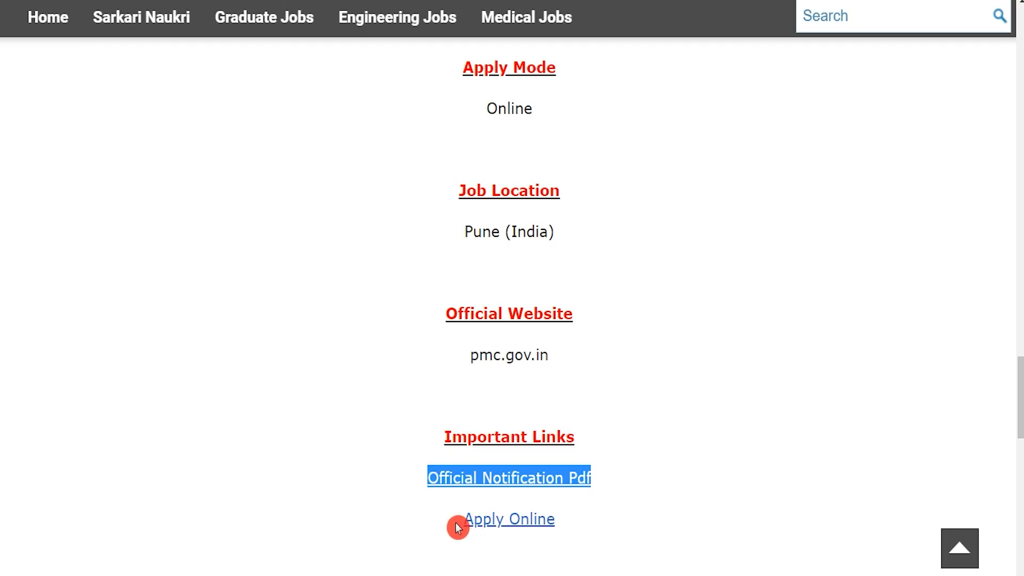
click(453, 522)
drag(453, 522, 564, 528)
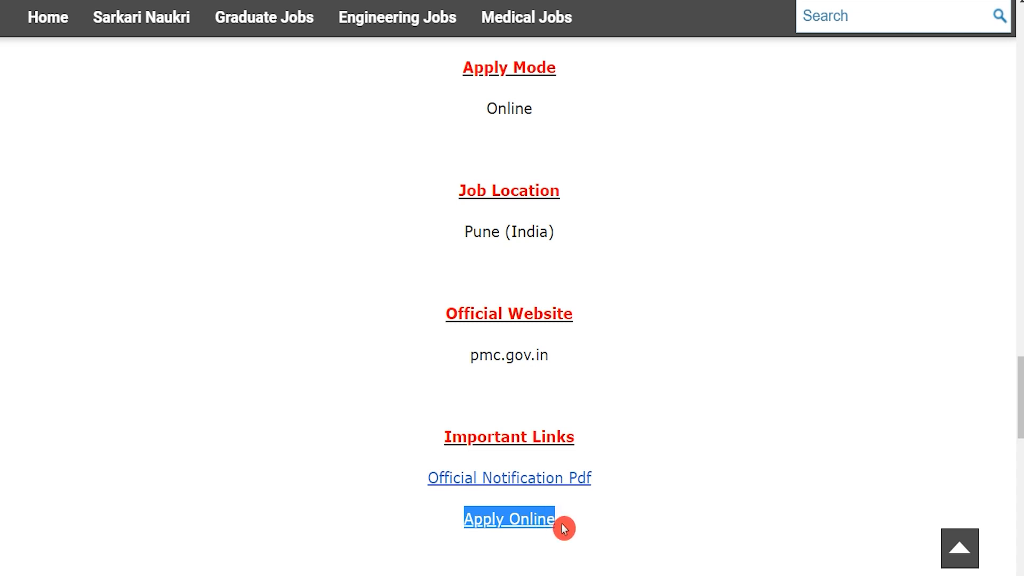
drag(444, 520, 528, 528)
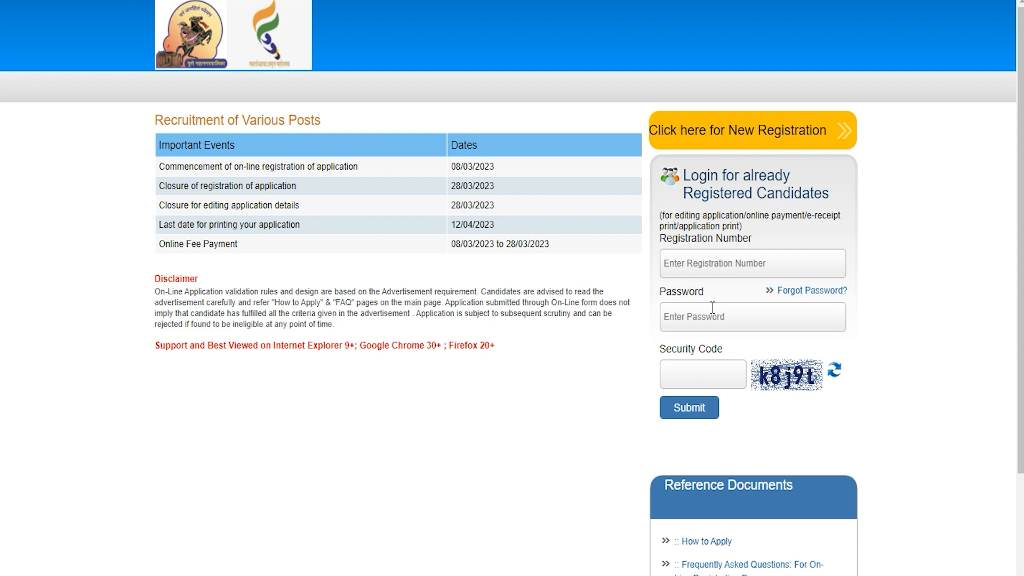
- Start a new candidate registration and enter and confirm the candidate's first name
click(702, 365)
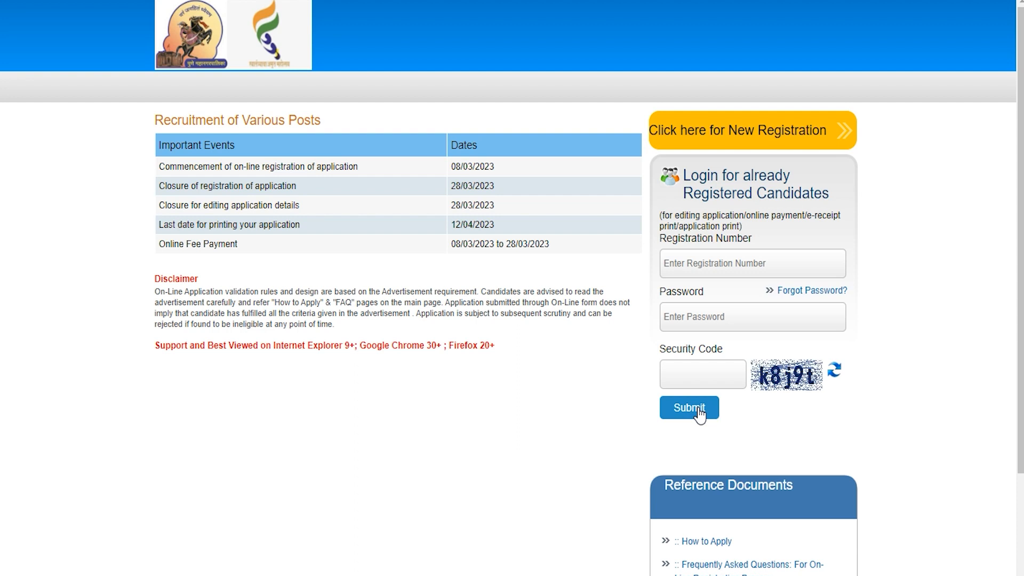
click(733, 140)
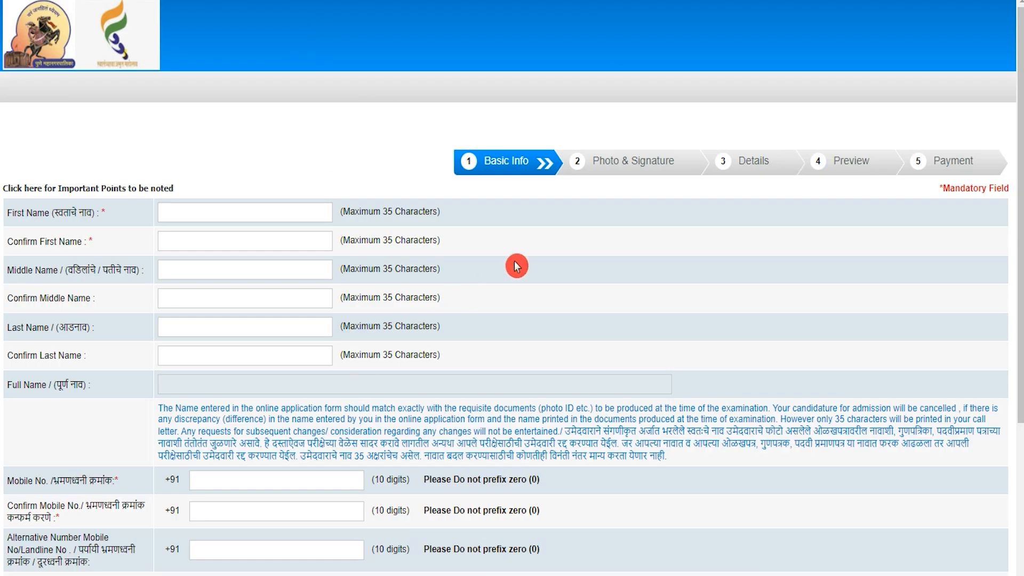
click(243, 218)
key(Tab)
text(Am)
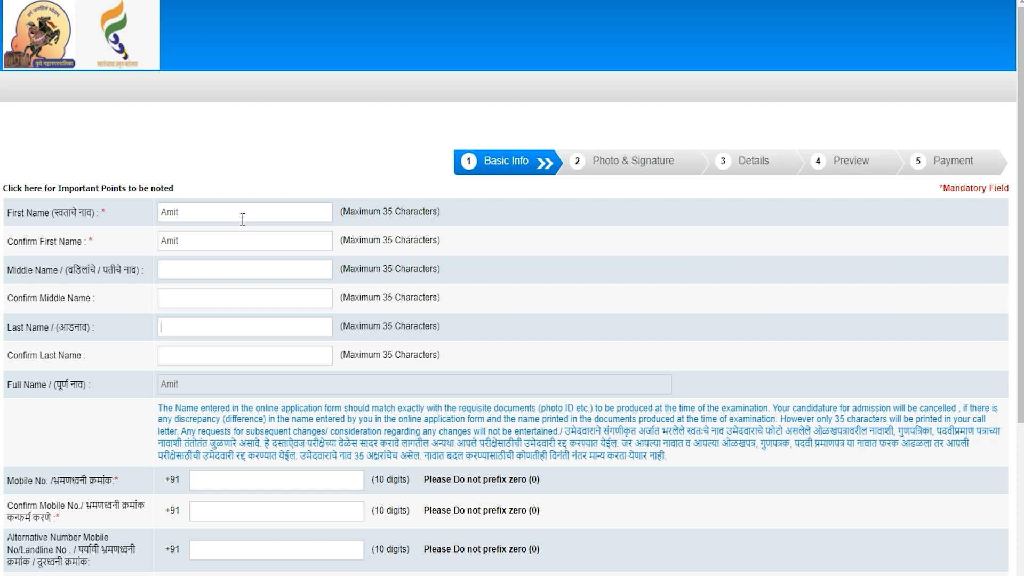
- Enter and confirm the candidate's last name
key(Tab)
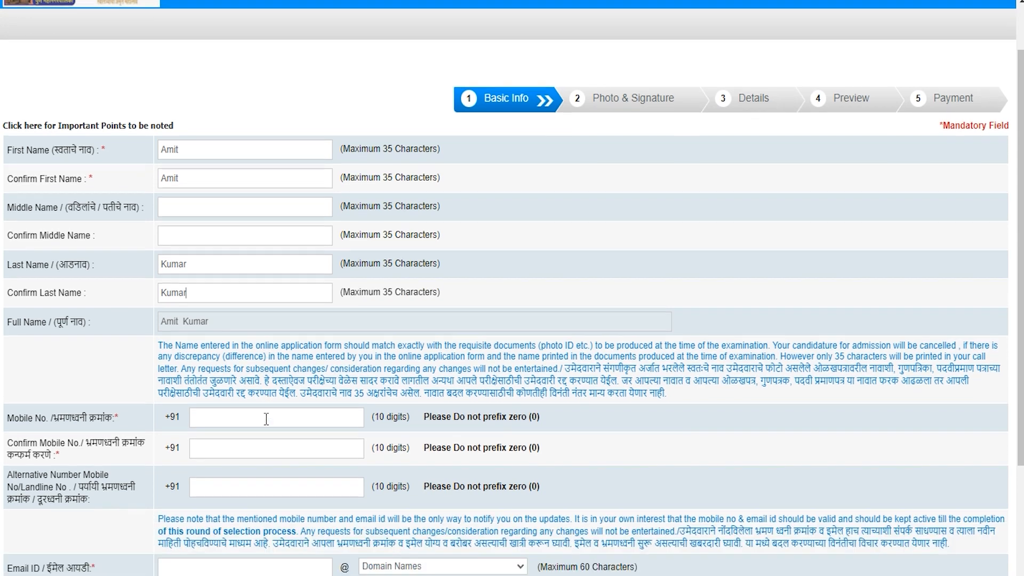
- Go through the mobile number, its confirmation and the alternative contact number fields
scroll(267, 418, down, 3)
click(229, 327)
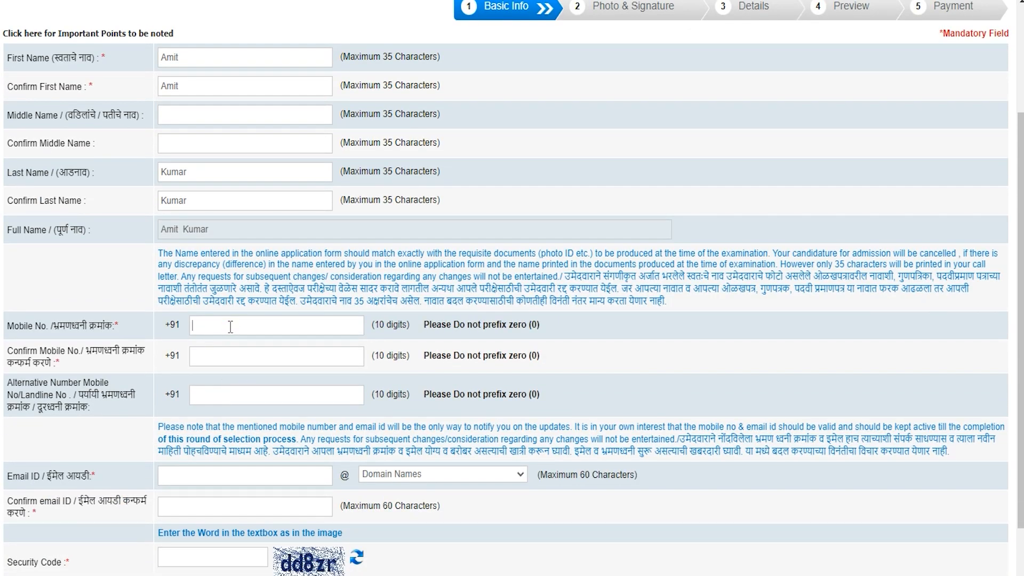
click(228, 350)
click(227, 353)
click(213, 391)
scroll(212, 386, down, 2)
- Enter the candidate's e-mail address with the gmail.com domain and confirm it
click(212, 384)
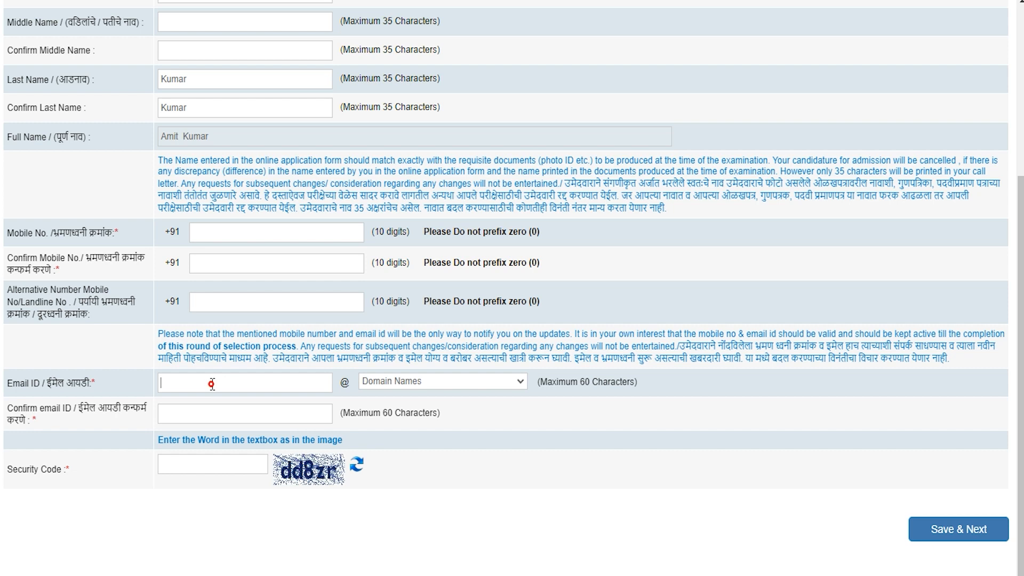
text(abc)
click(394, 382)
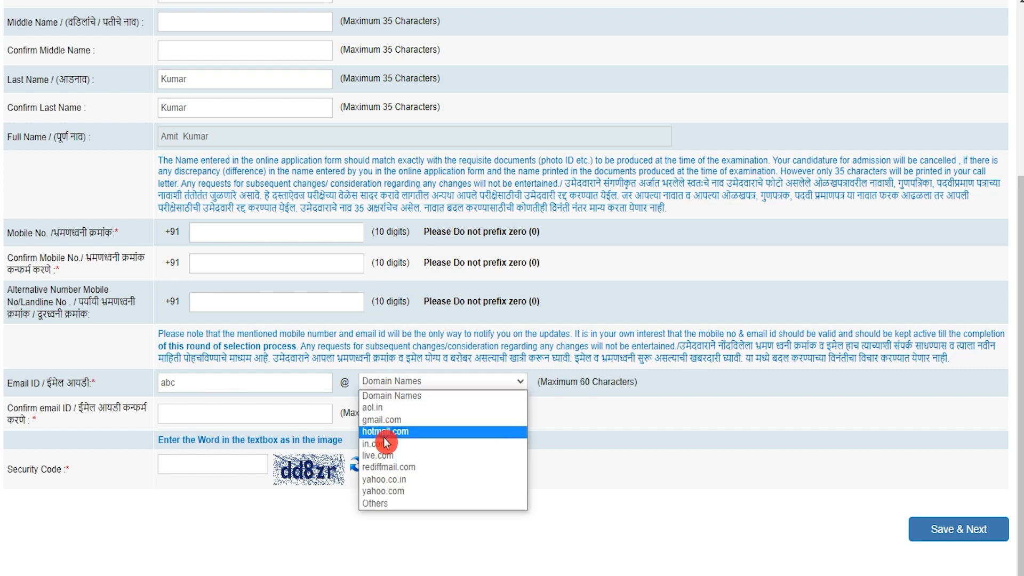
click(385, 424)
click(230, 409)
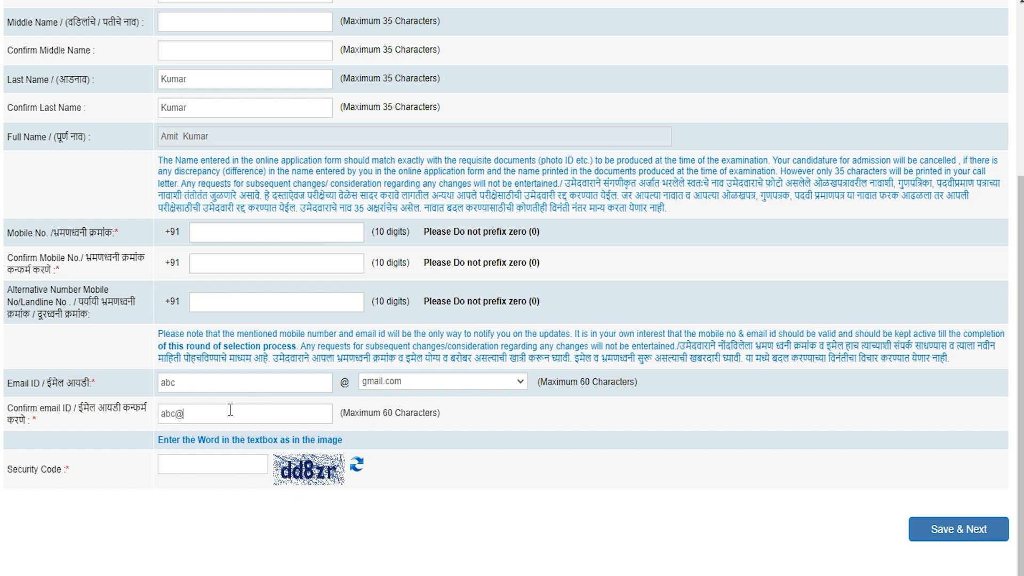
- Fill in the security code and save the Basic Info
click(214, 459)
click(281, 477)
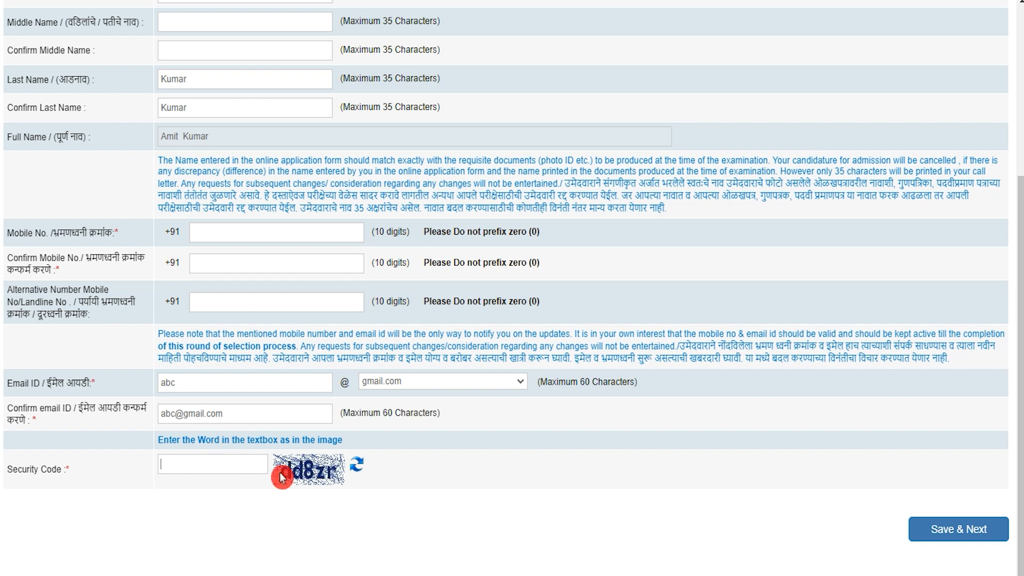
click(942, 530)
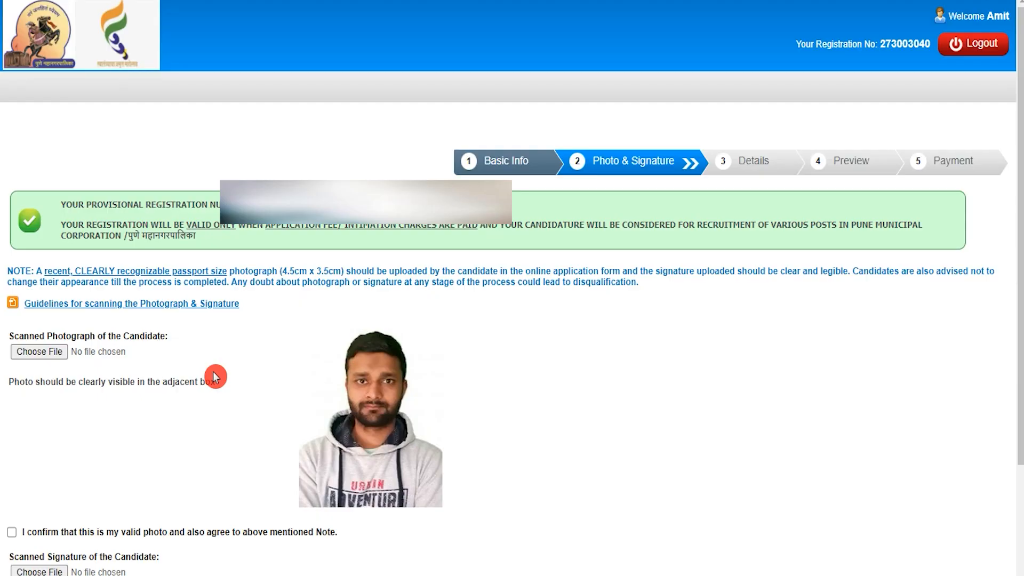
drag(171, 205, 207, 204)
click(169, 203)
click(221, 306)
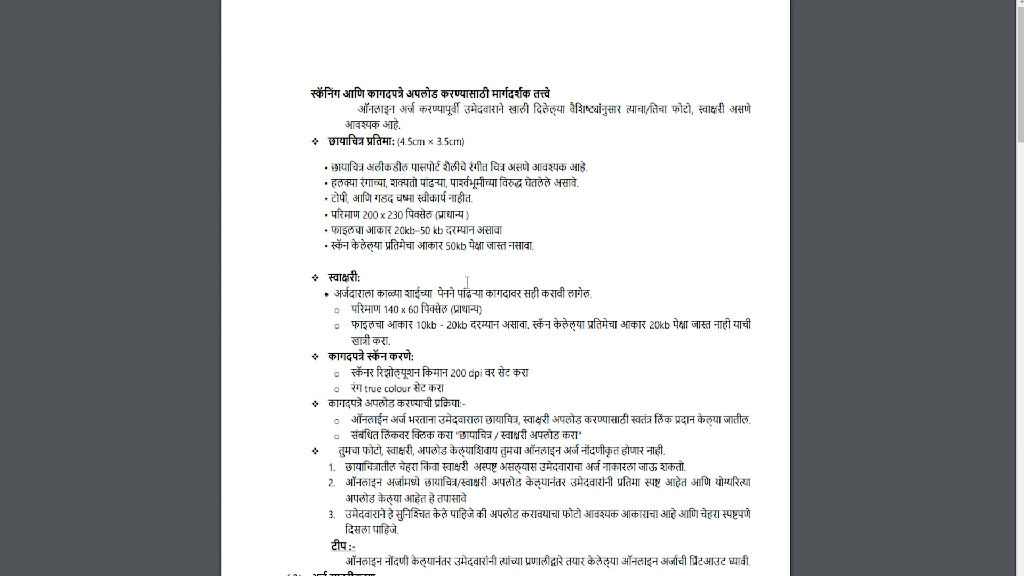
scroll(467, 282, down, 5)
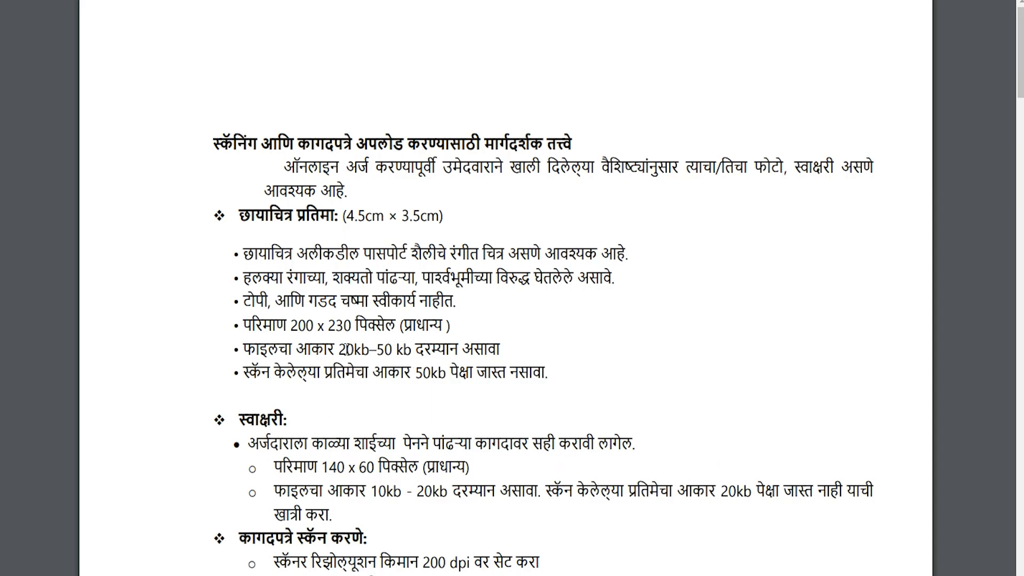
drag(346, 350, 388, 350)
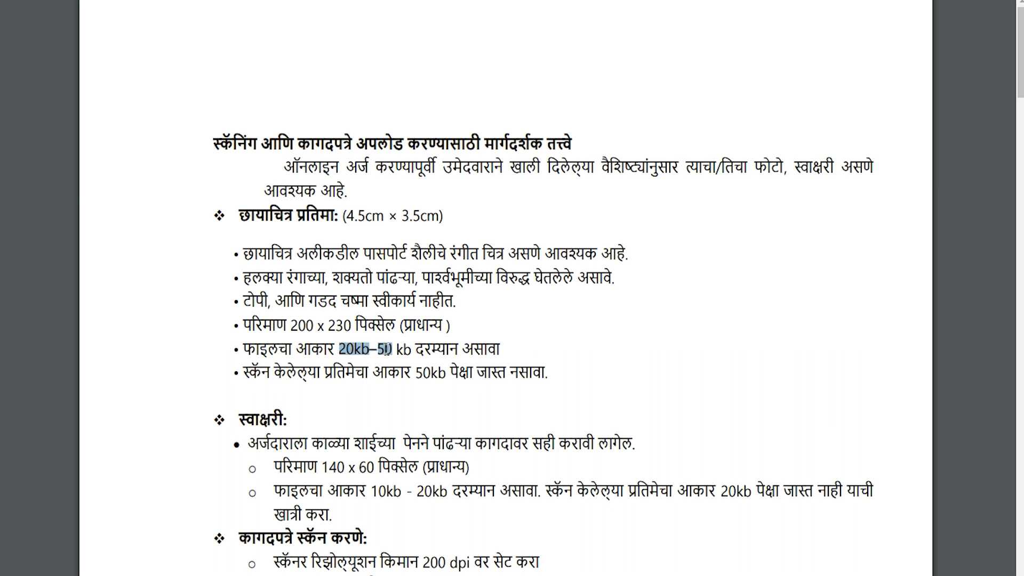
drag(379, 490, 438, 493)
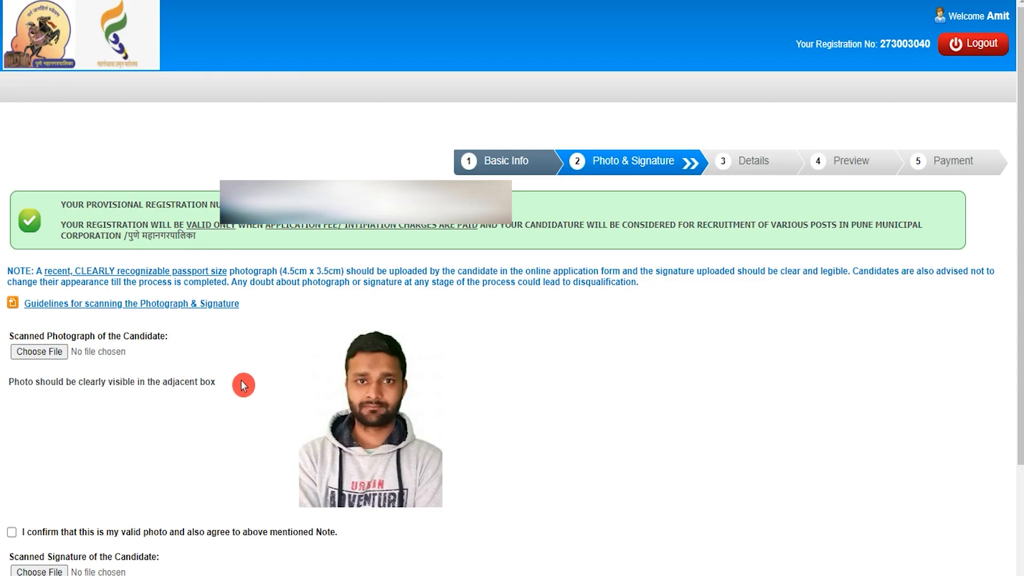
- Skip the photo upload, tick both photo and signature 'I confirm' boxes, and continue to Details
click(49, 352)
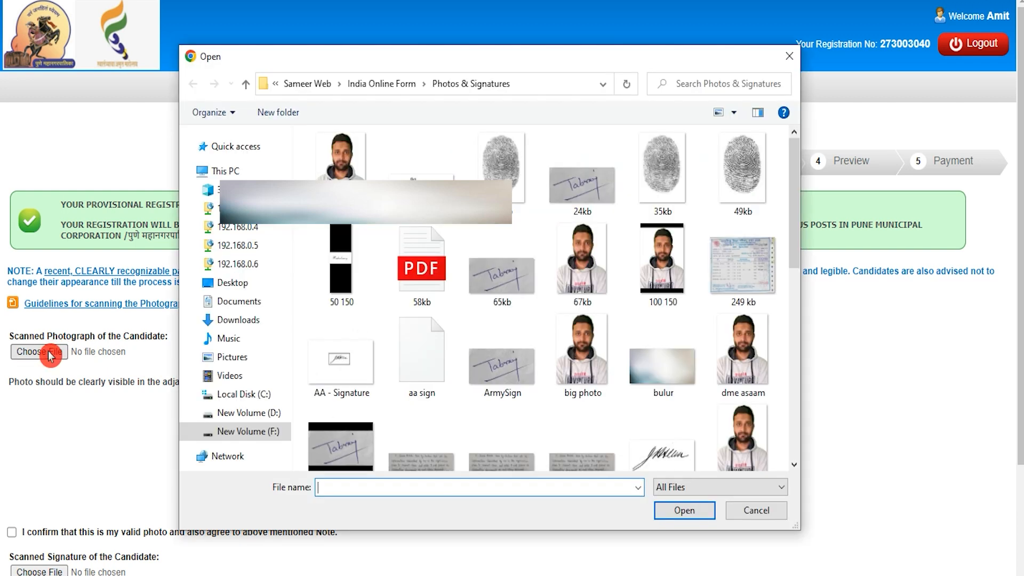
click(735, 515)
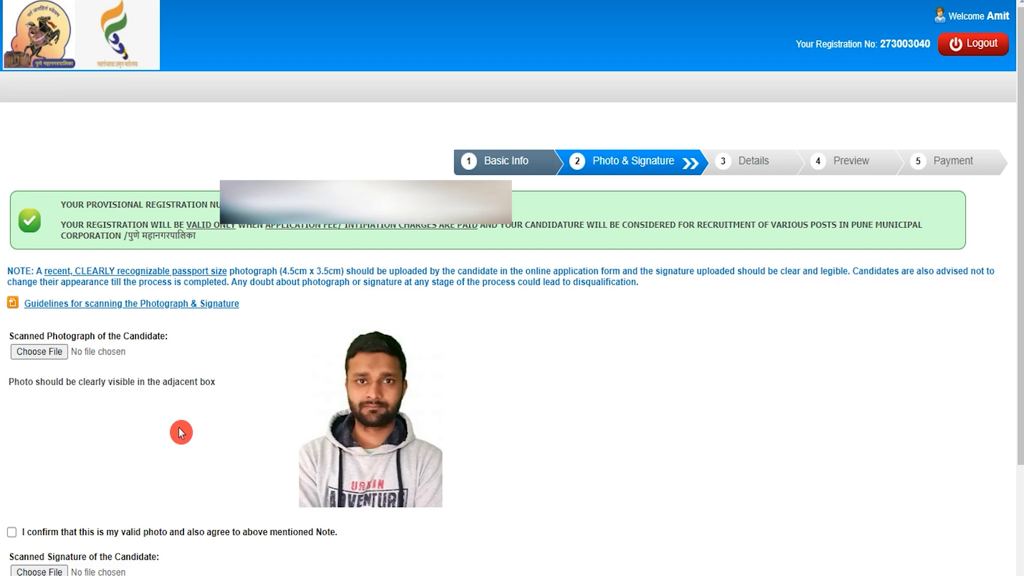
scroll(179, 428, down, 3)
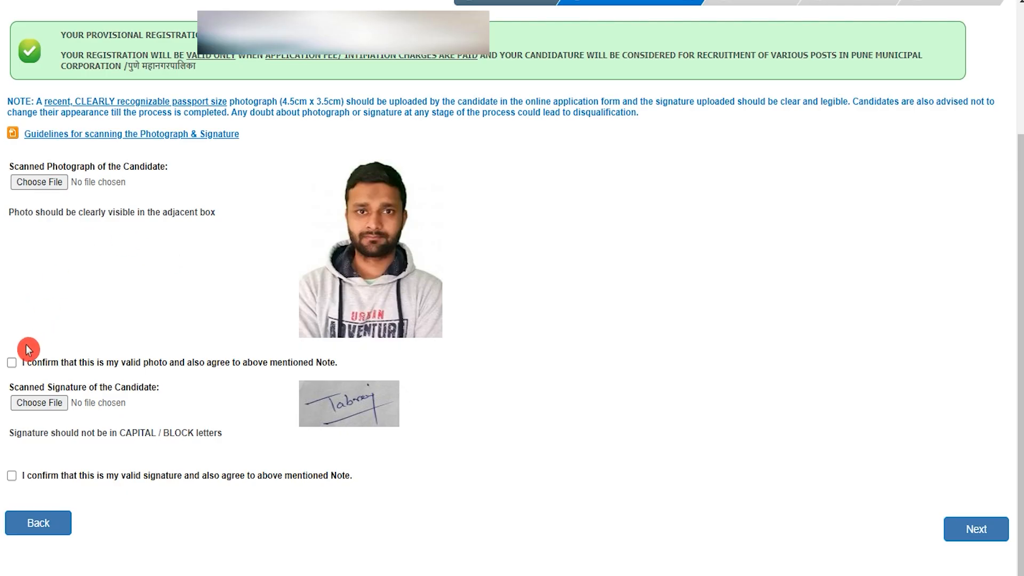
click(12, 363)
click(12, 475)
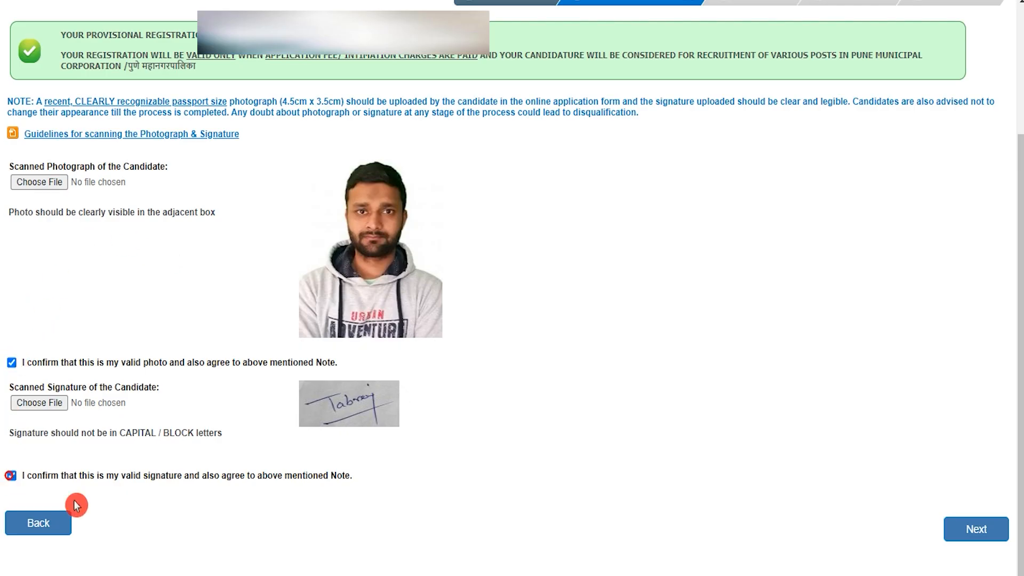
click(987, 532)
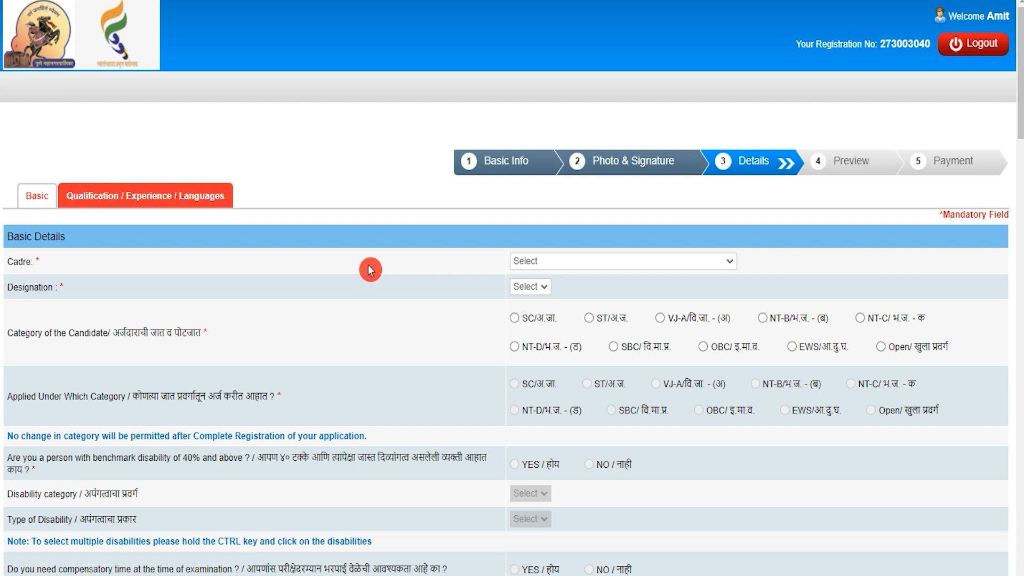
- Set the cadre to Fire Service Class - III and the designation to Fire Man
click(556, 267)
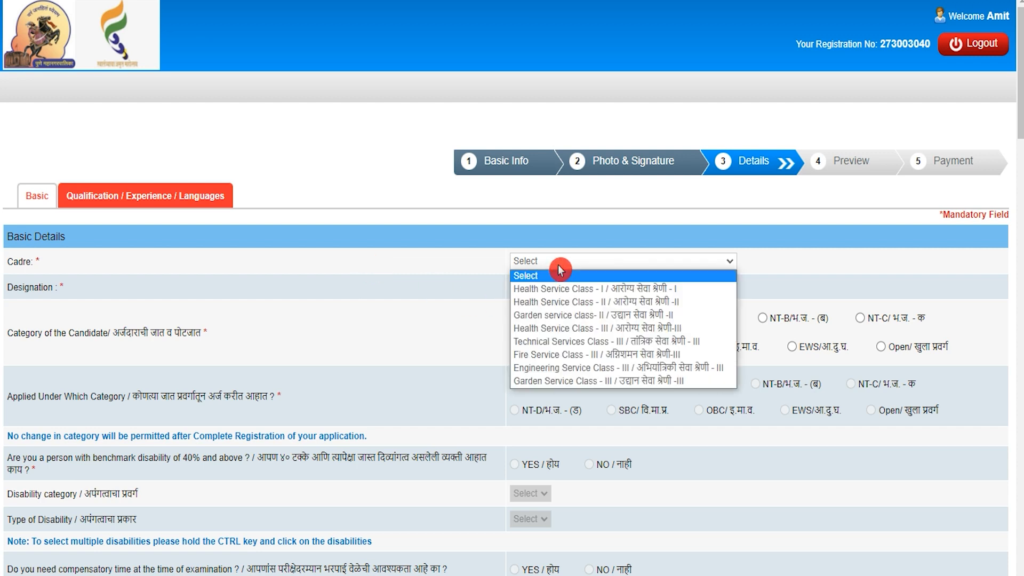
click(563, 359)
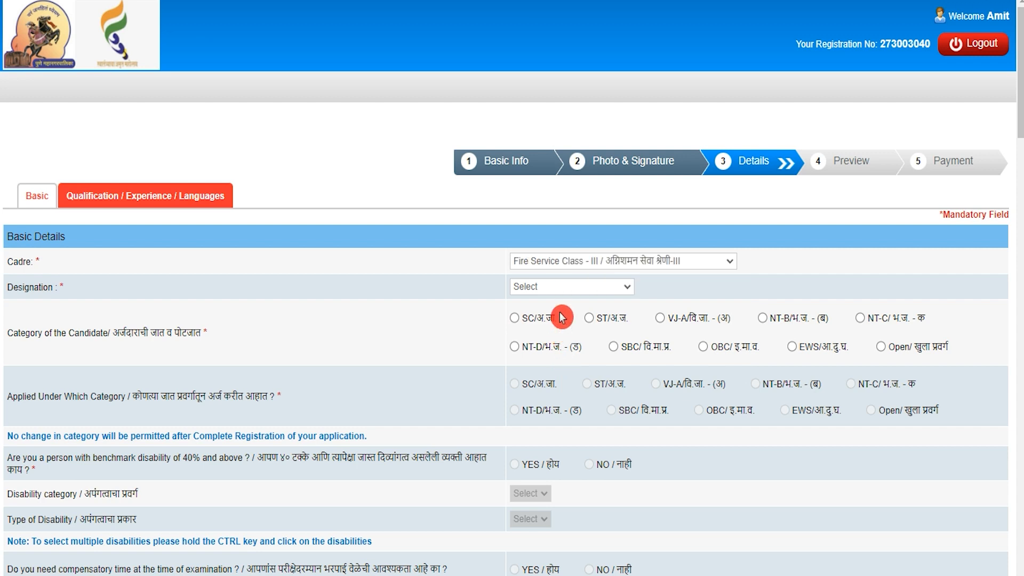
click(566, 288)
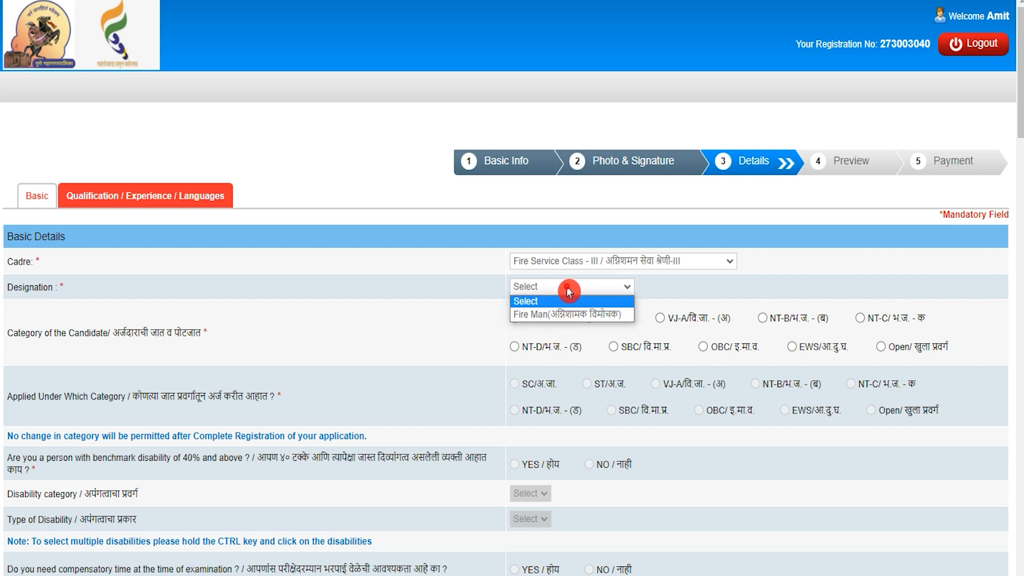
click(548, 318)
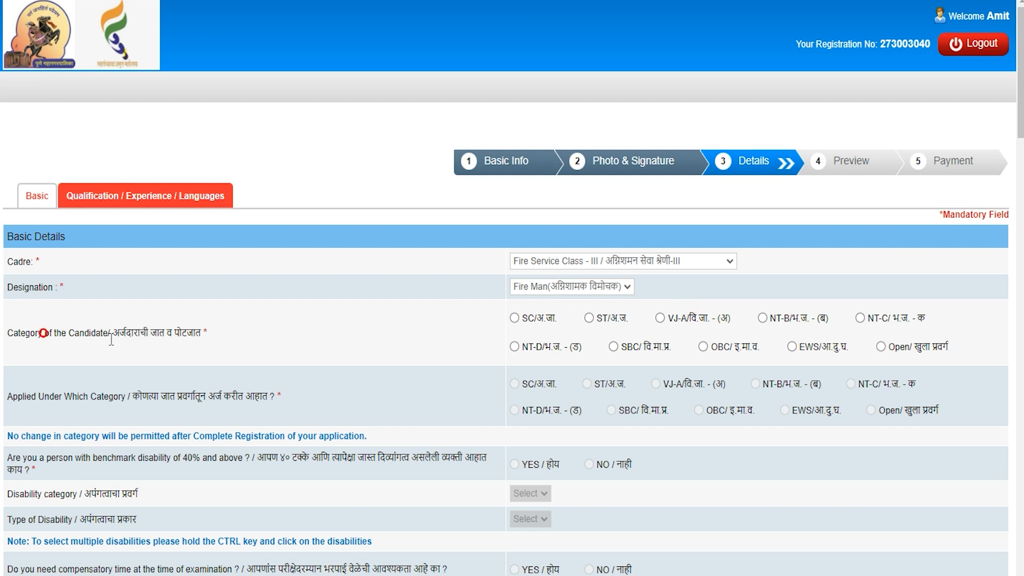
- Mark SC in both category rows and answer NO to being an existing PMC employee
click(515, 320)
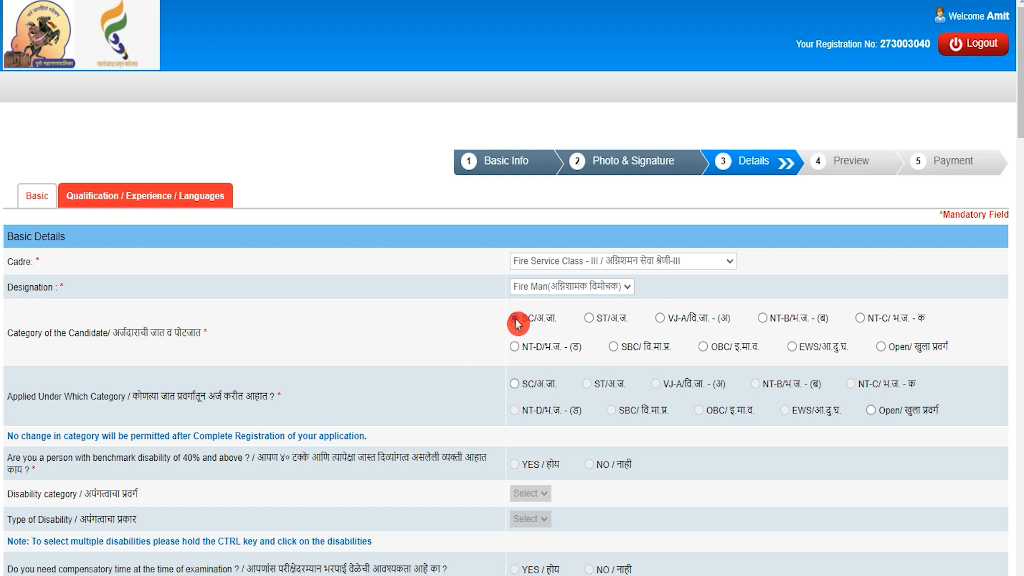
click(28, 402)
click(446, 404)
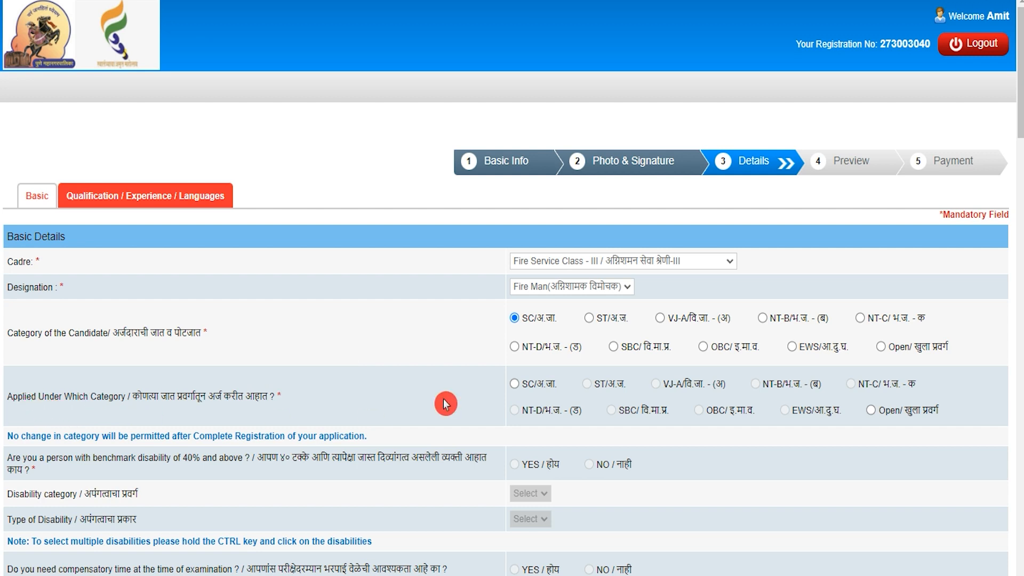
click(514, 385)
scroll(228, 452, down, 4)
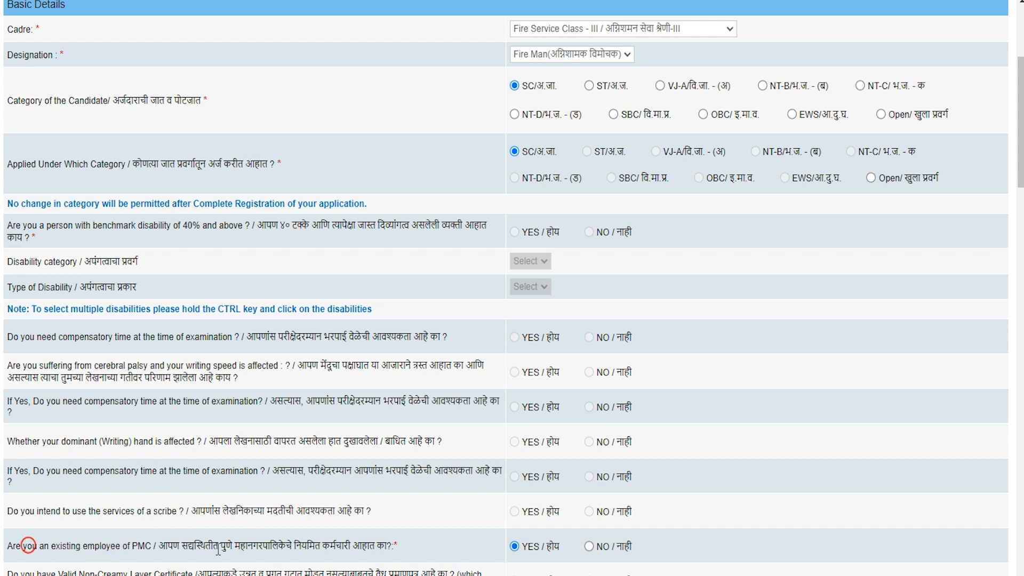
click(588, 546)
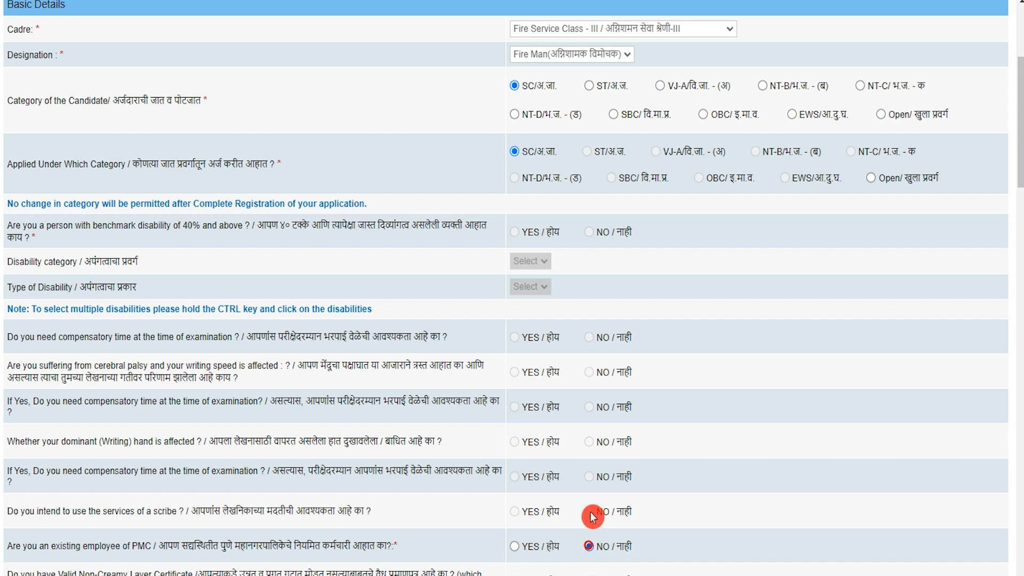
scroll(592, 514, down, 7)
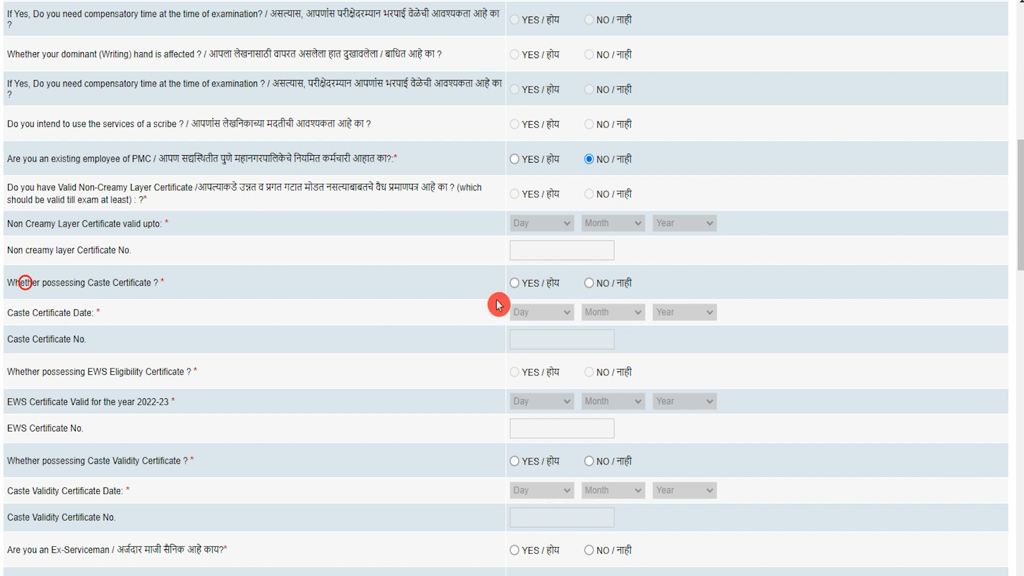
- Record a caste certificate dated 02 April 2020 and enter its certificate number
click(521, 287)
click(515, 287)
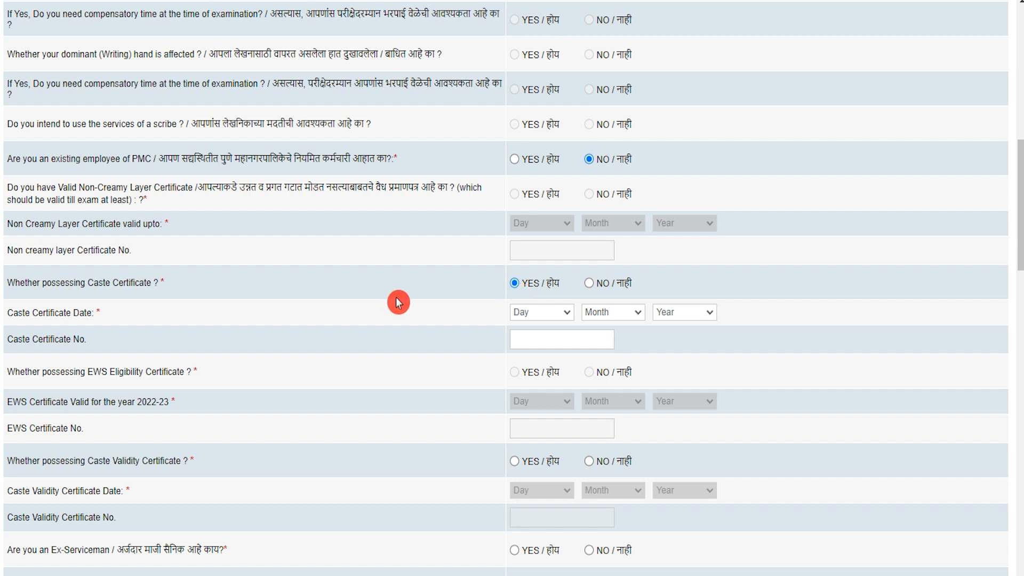
click(517, 313)
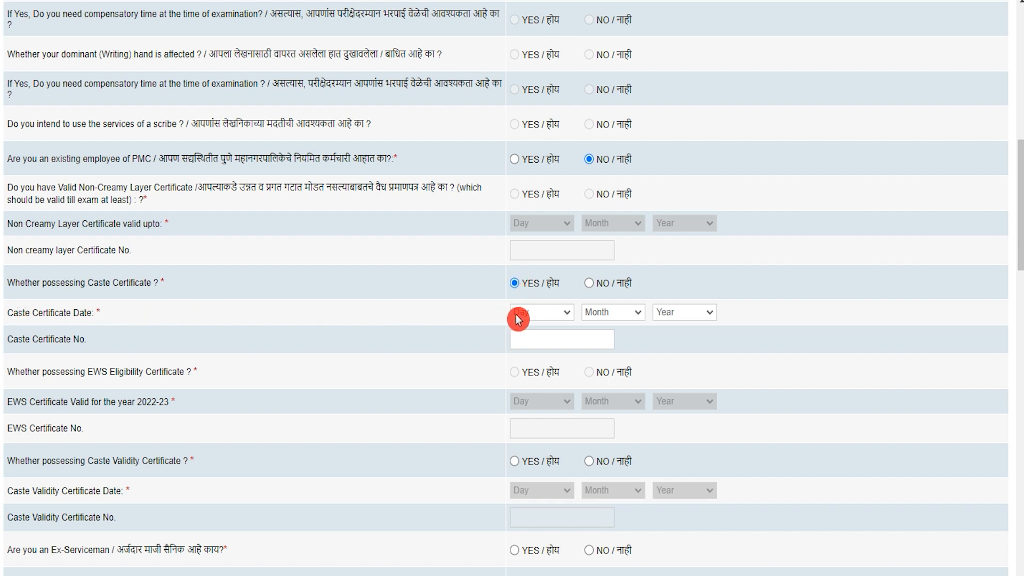
click(522, 351)
click(599, 314)
click(602, 371)
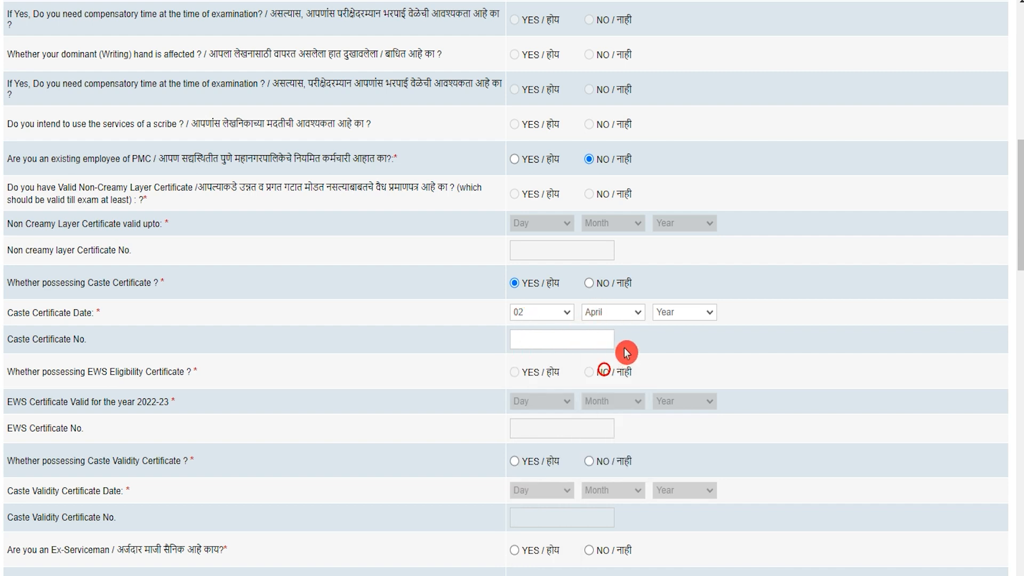
click(670, 313)
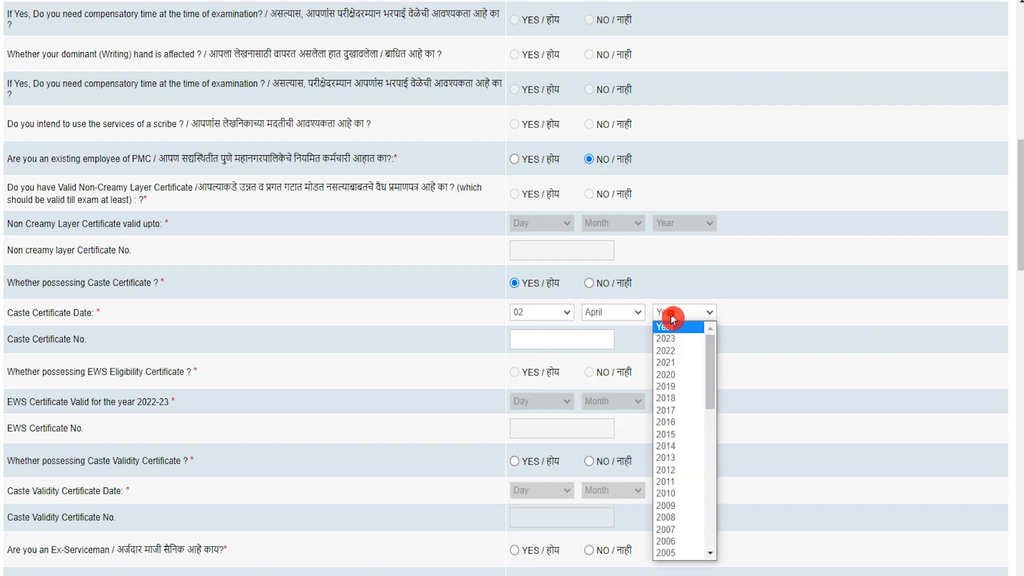
click(671, 375)
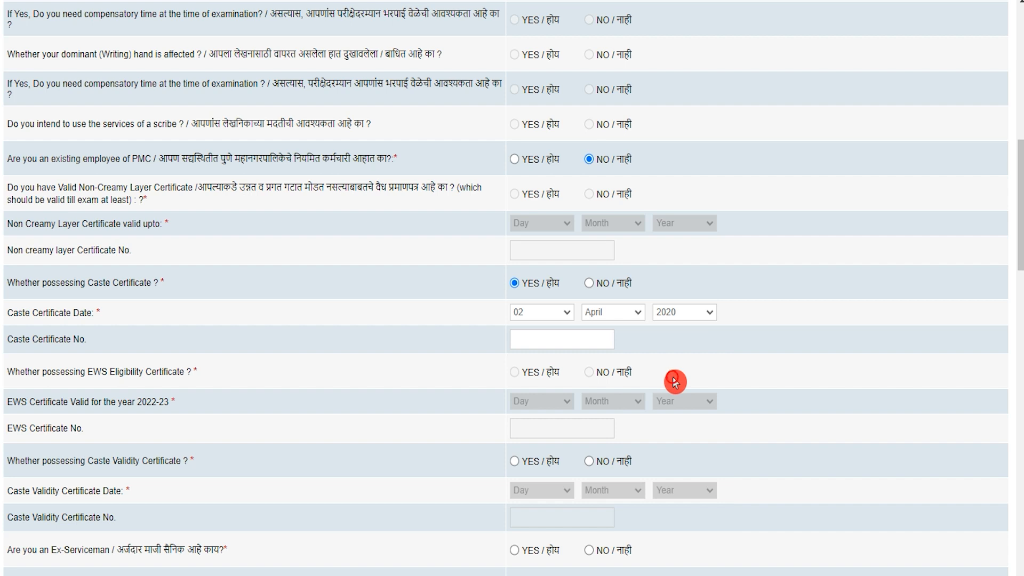
click(579, 340)
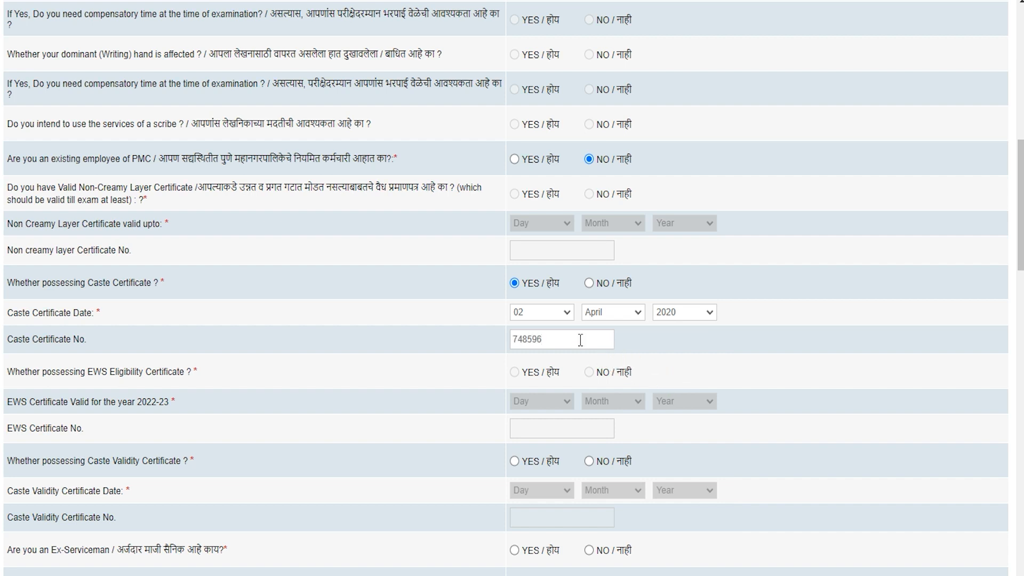
- Answer No to holding a Caste Validity Certificate and Yes to the Ex-Serviceman question
click(104, 474)
click(48, 460)
click(590, 463)
click(516, 462)
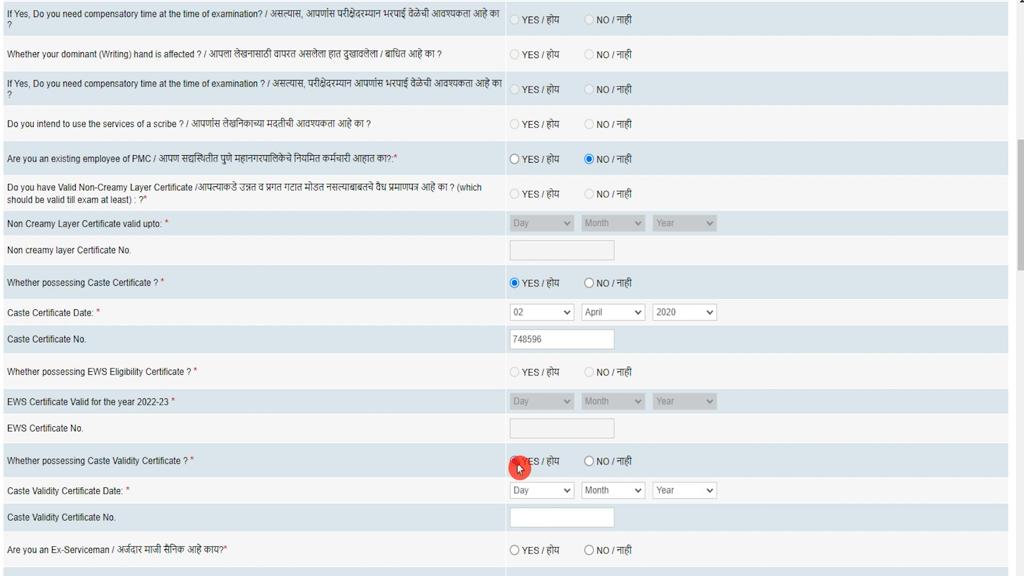
click(531, 488)
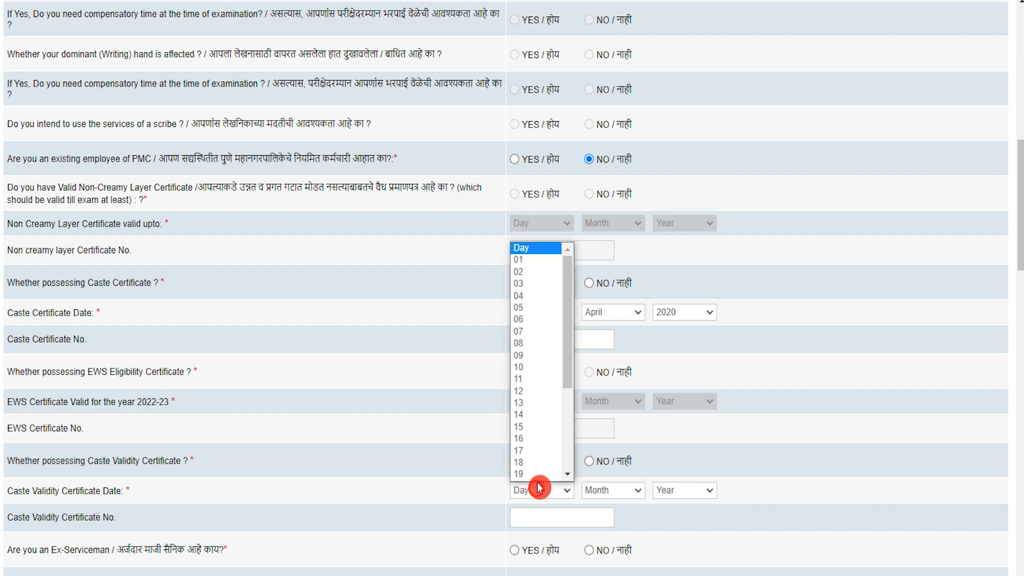
click(538, 454)
click(587, 462)
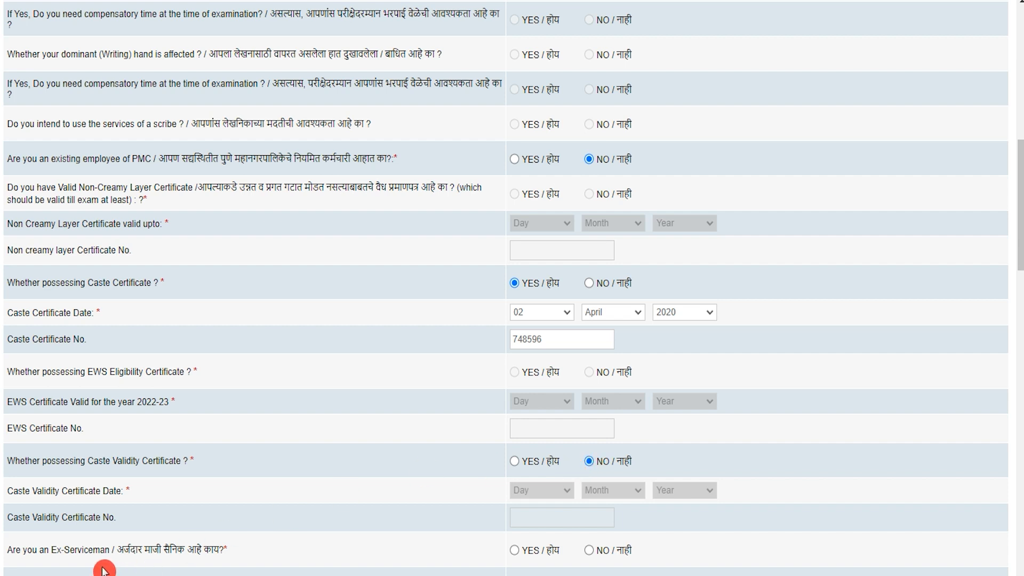
click(514, 550)
- Answer No to the Ex-Serviceman, Government Employee and Women reservation questions
scroll(550, 530, down, 1)
scroll(550, 530, down, 3)
click(590, 319)
click(515, 451)
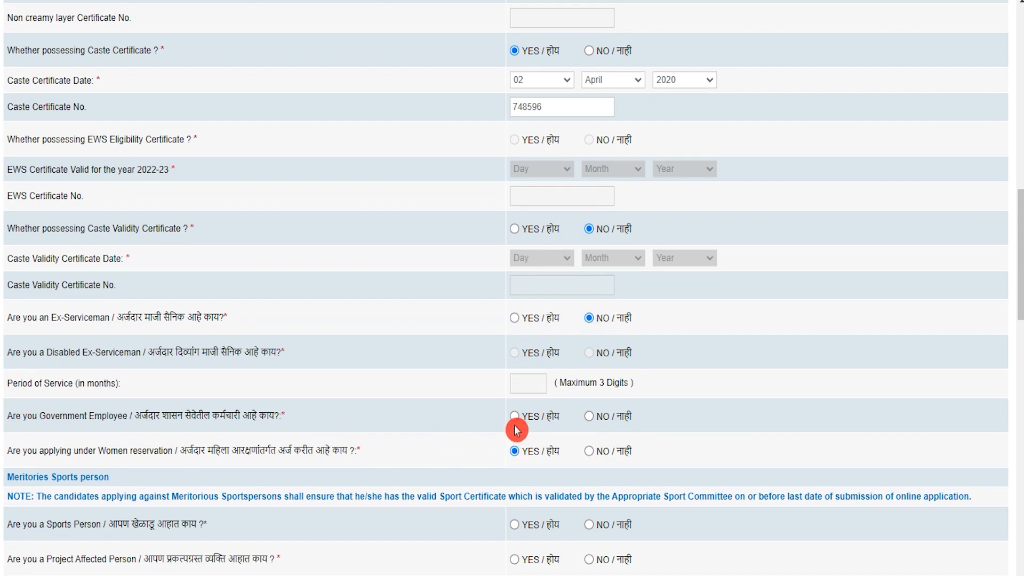
click(592, 419)
click(42, 458)
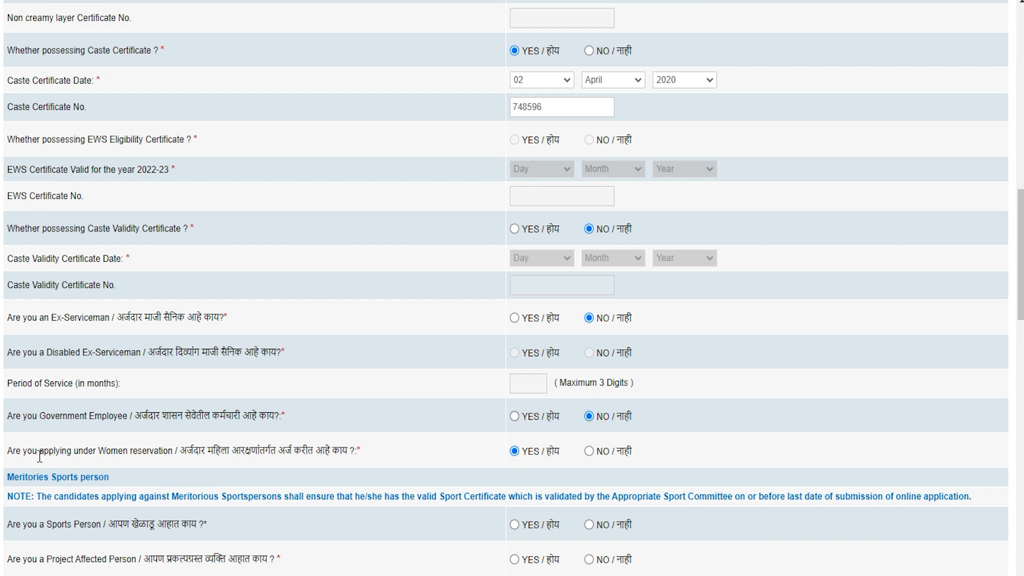
drag(22, 452, 517, 457)
click(589, 451)
- Answer No for Sports Person, Project Affected, Earthquake Affected and Orphan Child; Yes for Maharashtra domicile
scroll(431, 466, down, 3)
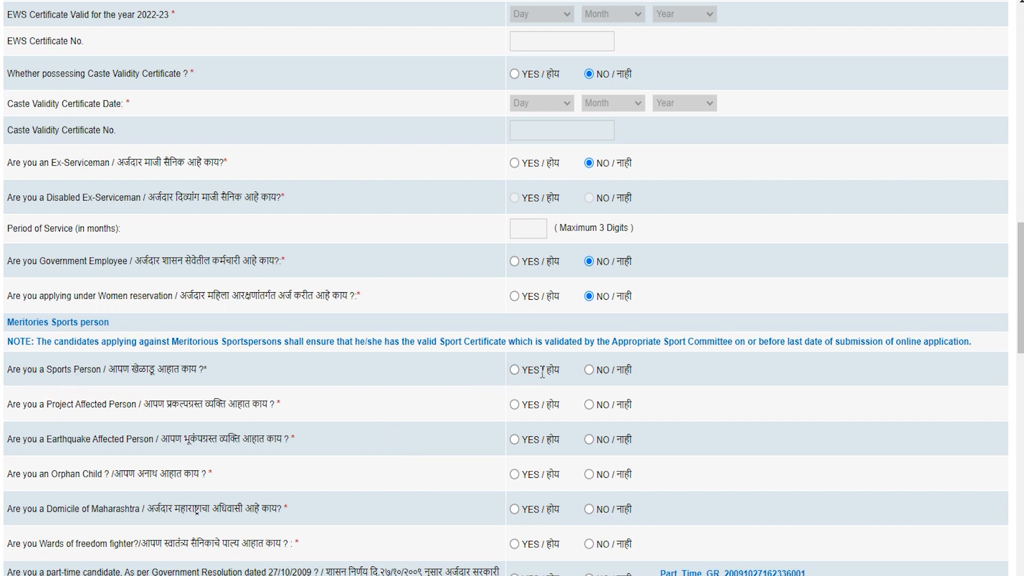
click(589, 370)
click(25, 404)
click(515, 405)
click(589, 405)
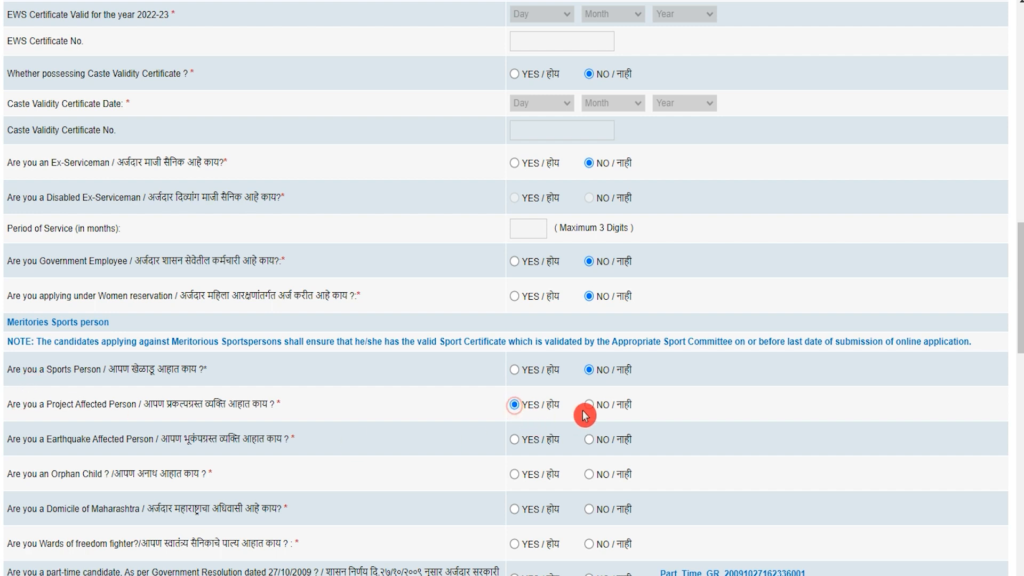
click(31, 438)
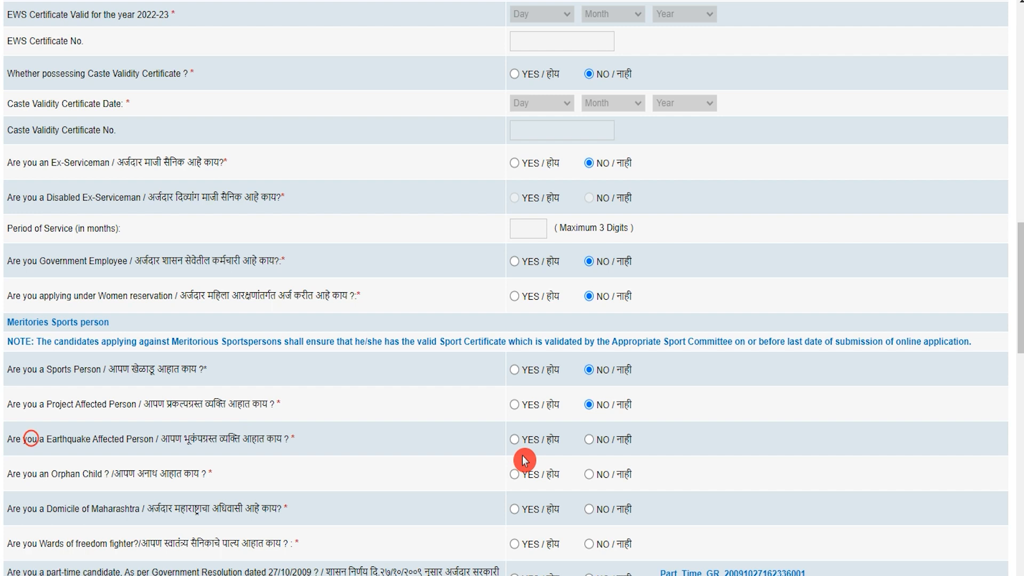
click(590, 441)
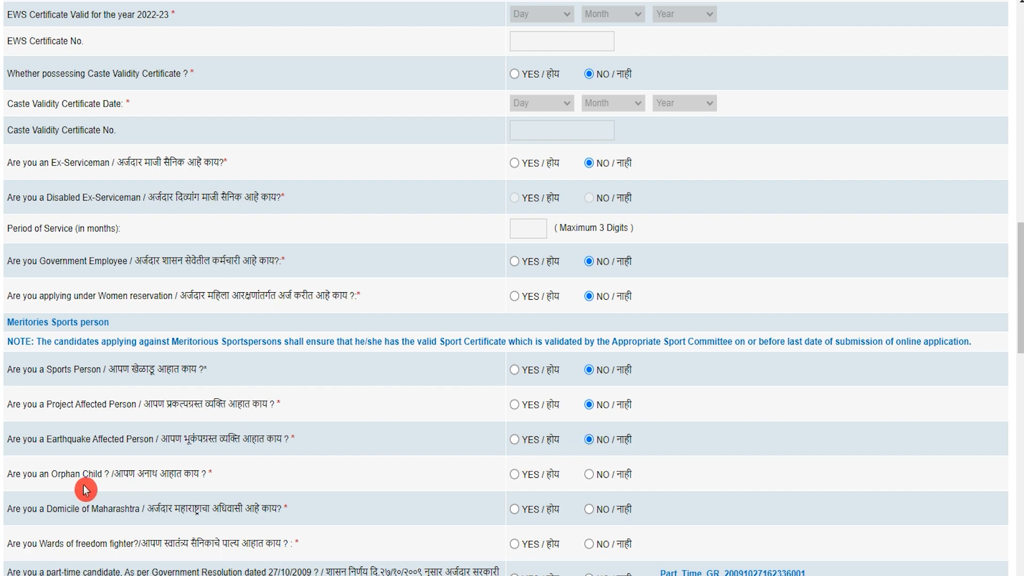
drag(18, 476, 599, 499)
click(590, 475)
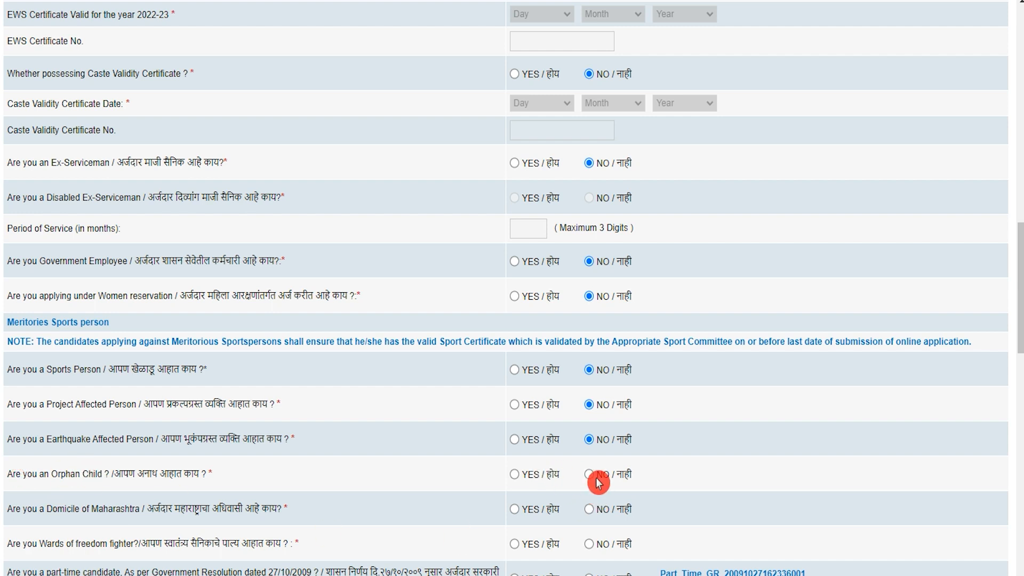
click(95, 513)
click(515, 510)
- Set the freedom-fighter ward, part-time candidate, Religious Minority and farmer-suicide family answers to No
scroll(453, 513, down, 1)
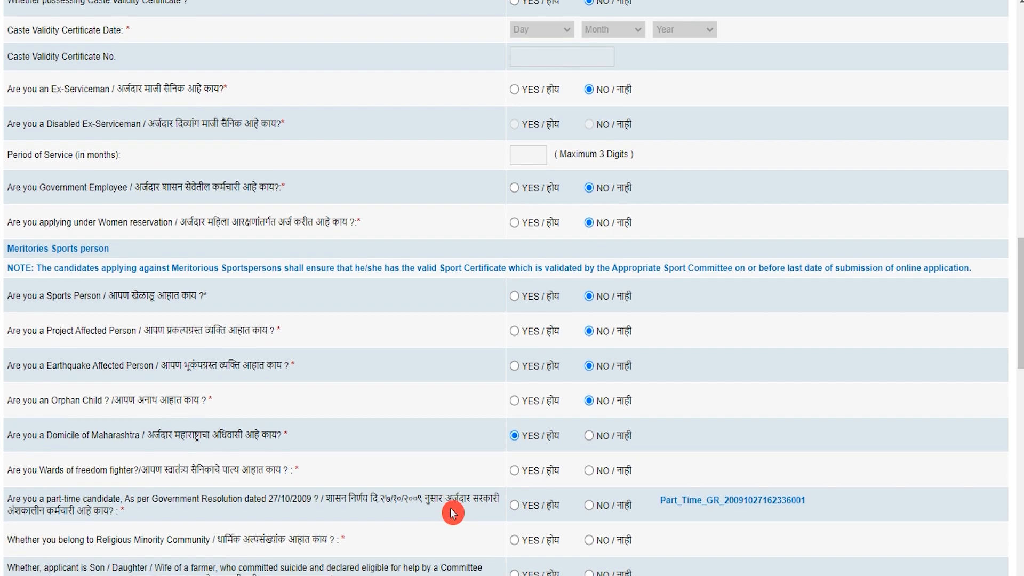
scroll(453, 513, down, 2)
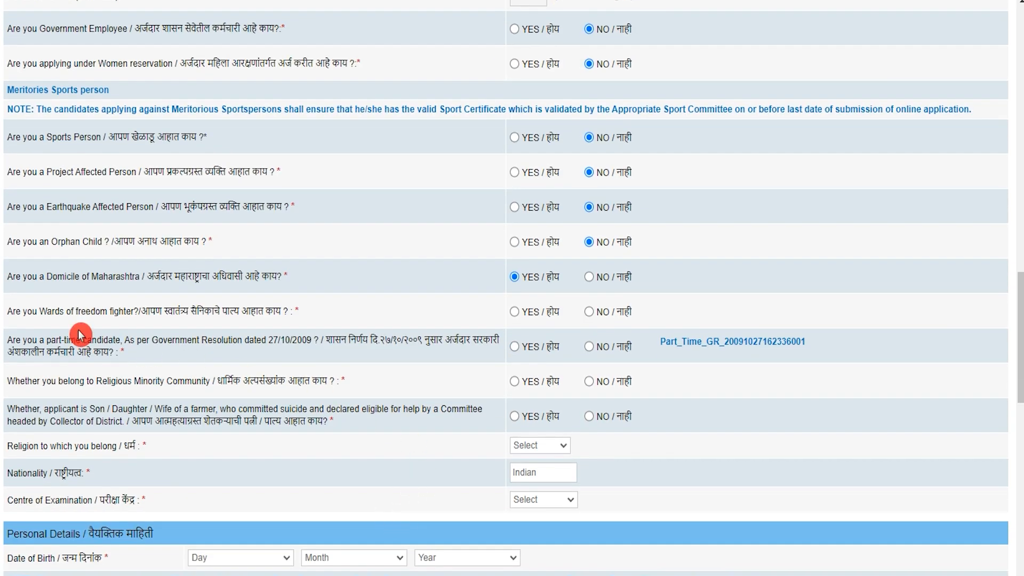
click(512, 313)
click(590, 313)
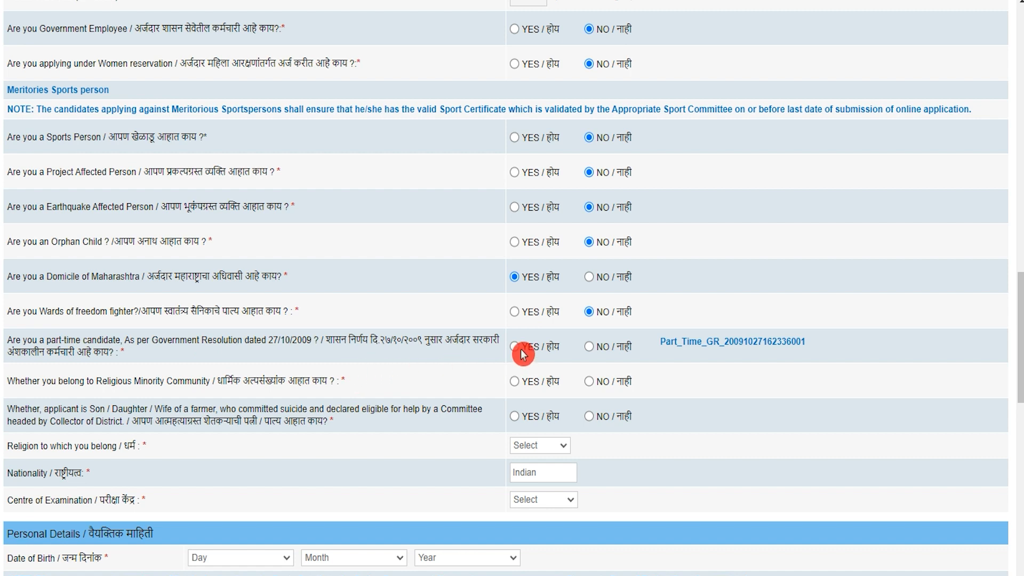
click(589, 347)
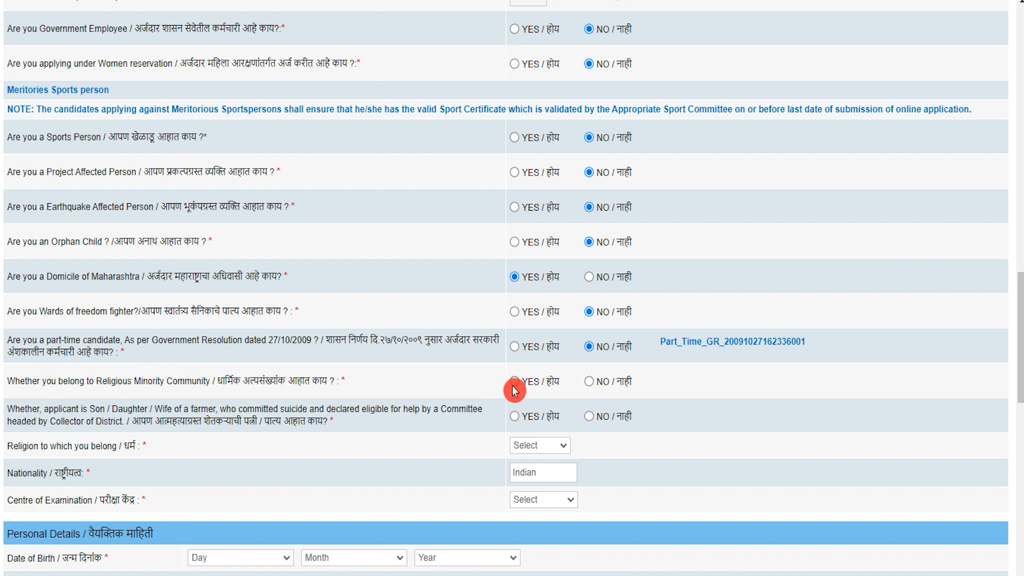
click(589, 382)
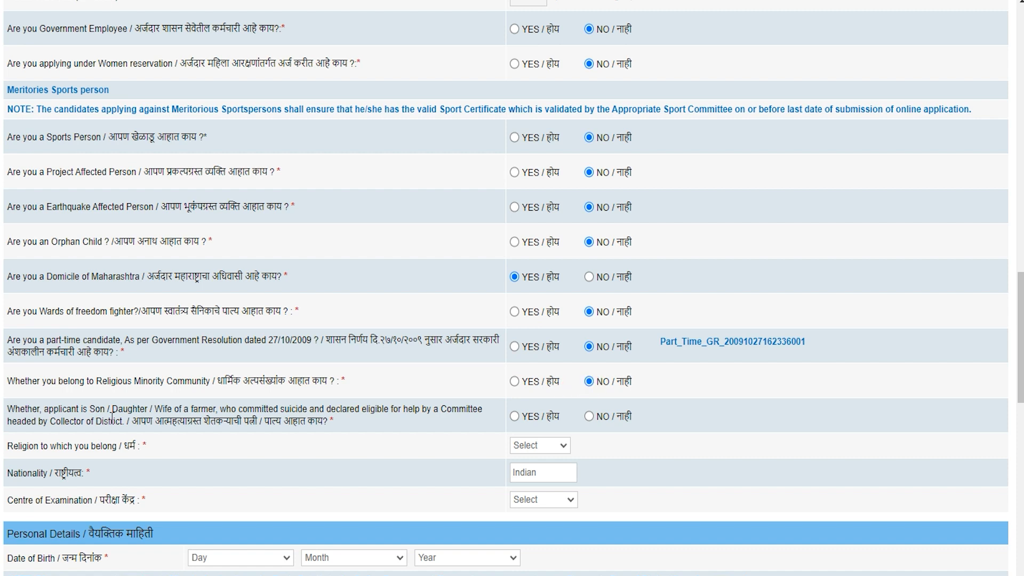
click(94, 409)
click(514, 418)
click(590, 421)
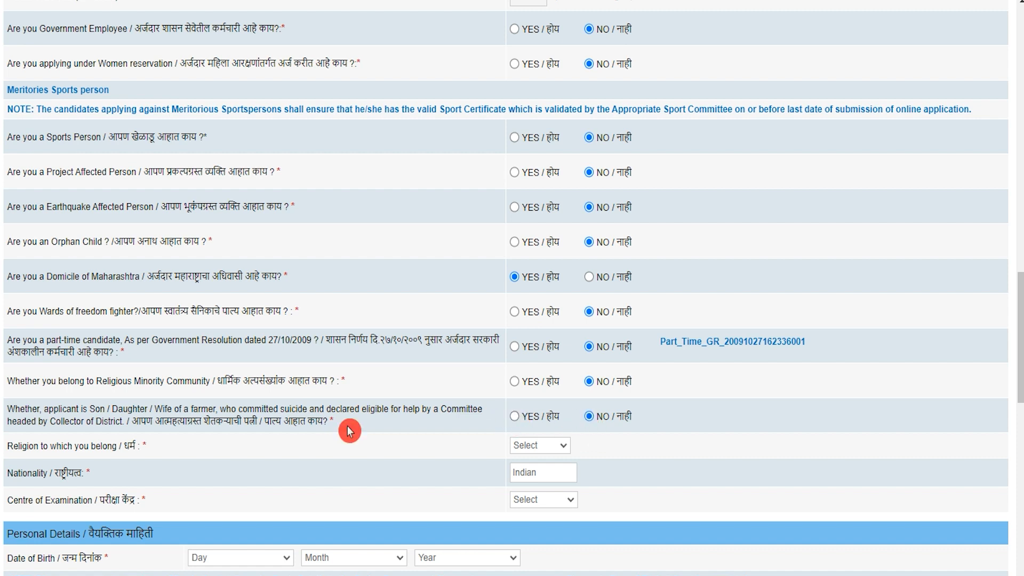
click(547, 453)
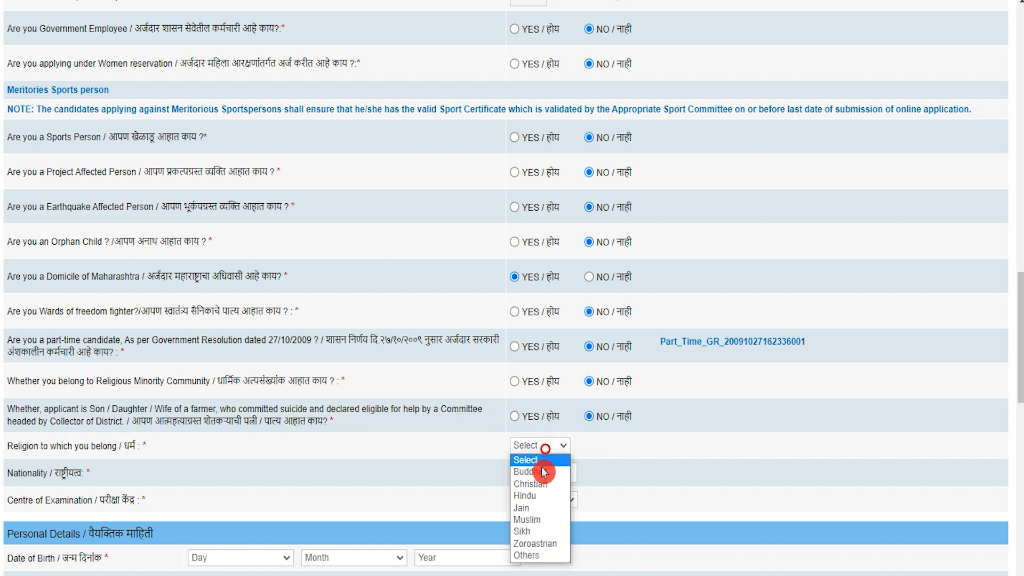
- Set religion to Hindu and the centre of examination to Pune
click(528, 490)
click(546, 470)
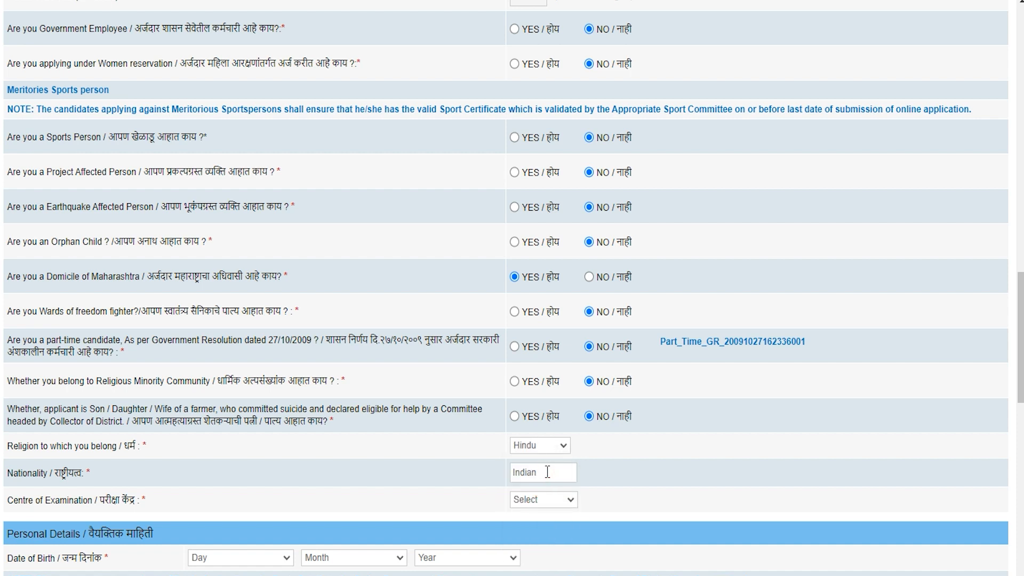
click(19, 500)
click(534, 501)
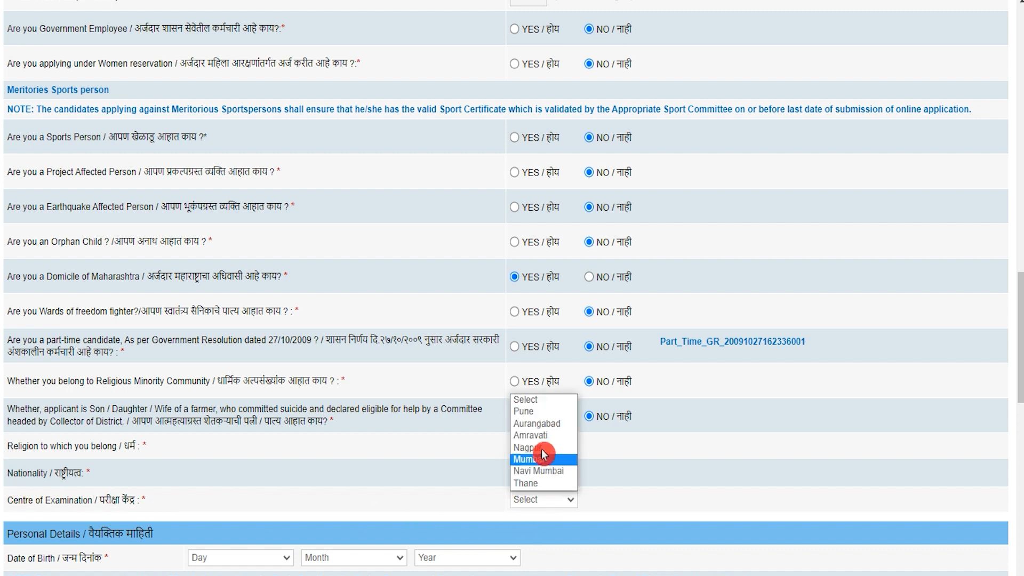
click(543, 413)
- Enter date of birth 01 January 2000 and select Male as the gender
scroll(404, 494, down, 3)
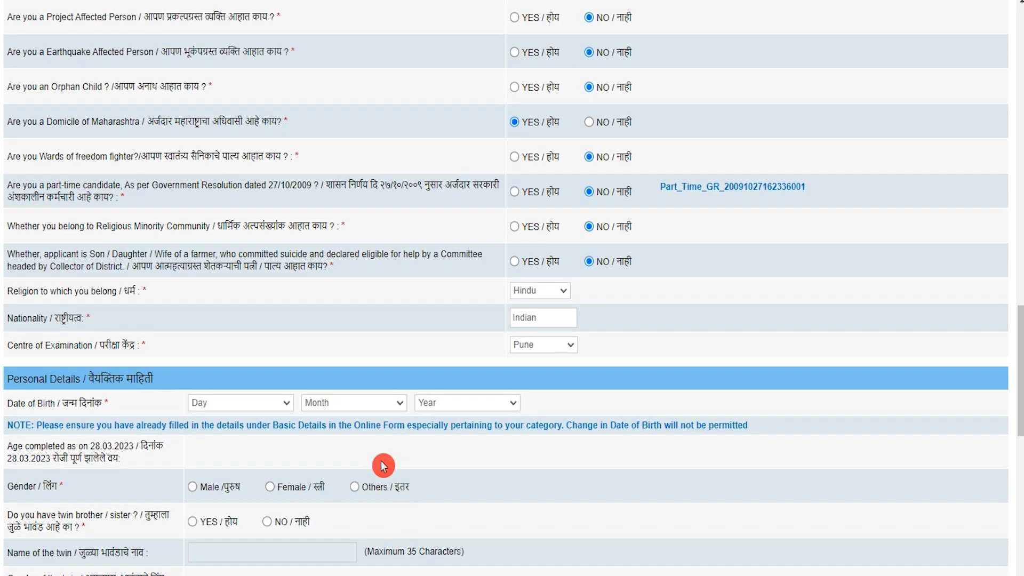
scroll(24, 381, down, 1)
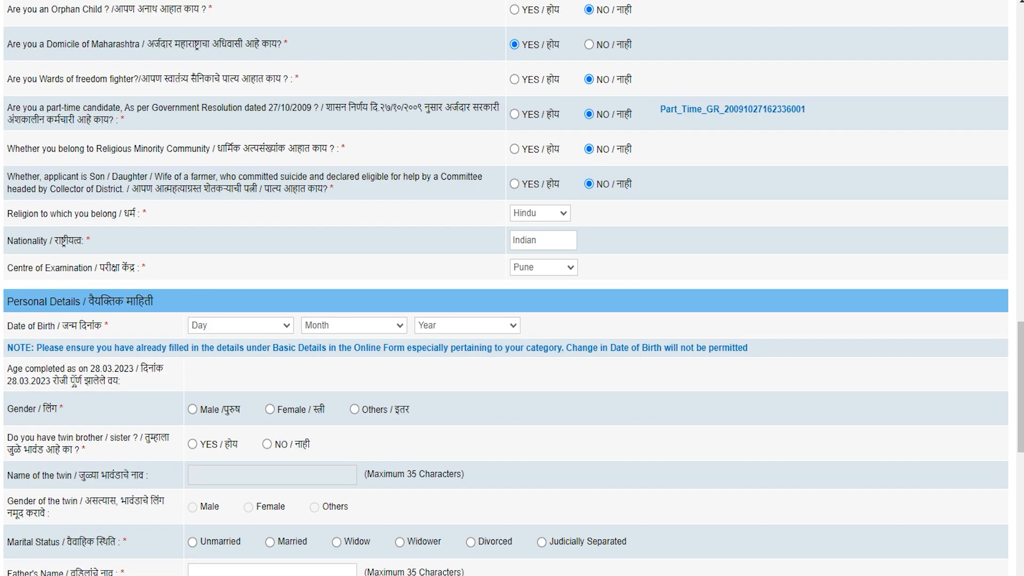
click(221, 326)
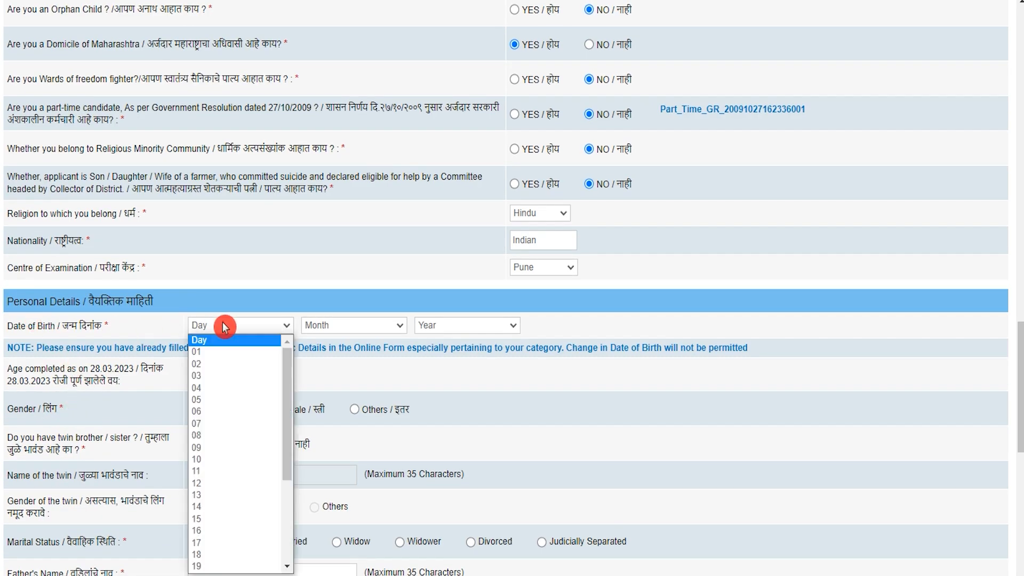
click(220, 353)
click(313, 326)
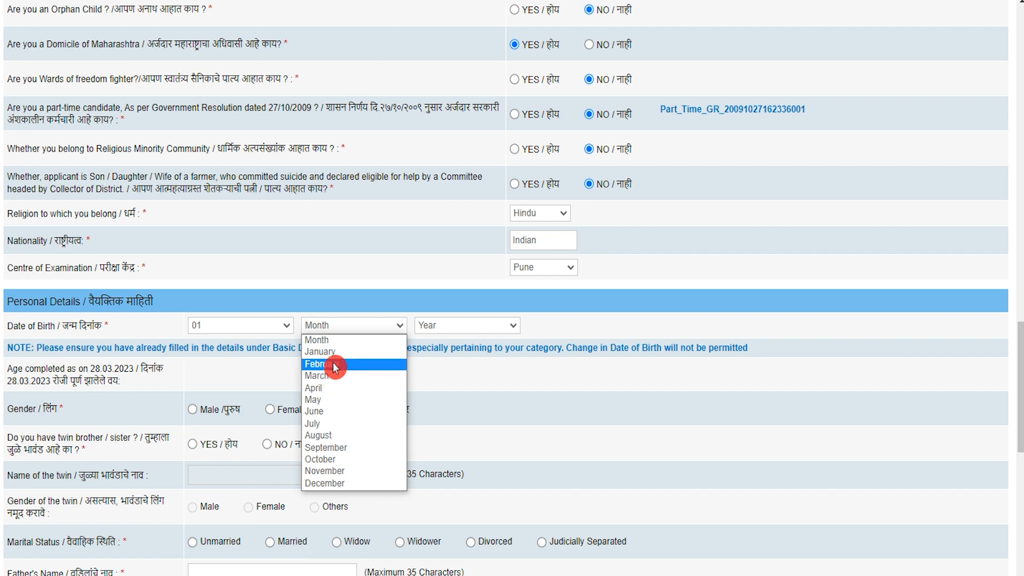
click(335, 352)
click(460, 326)
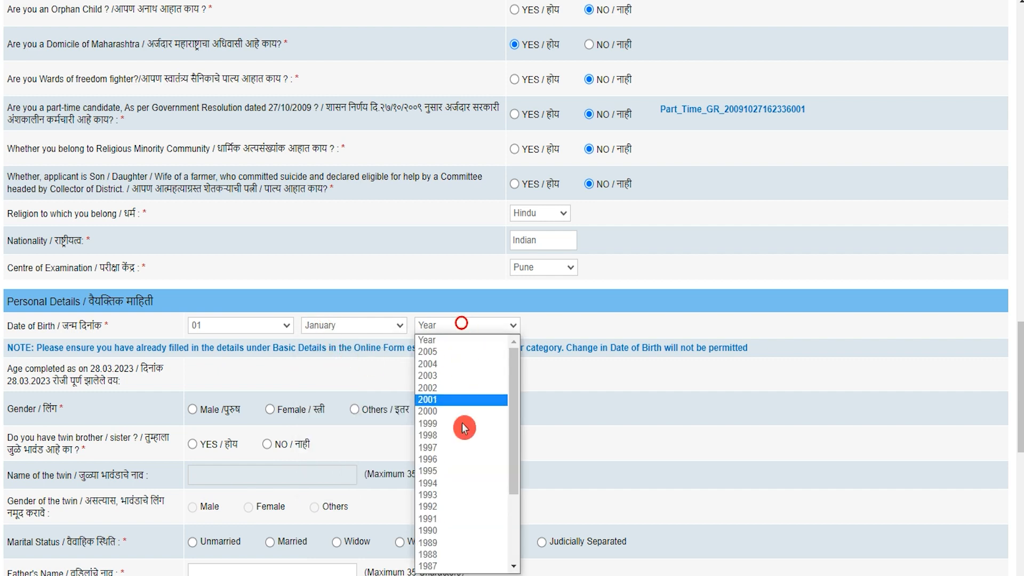
click(444, 412)
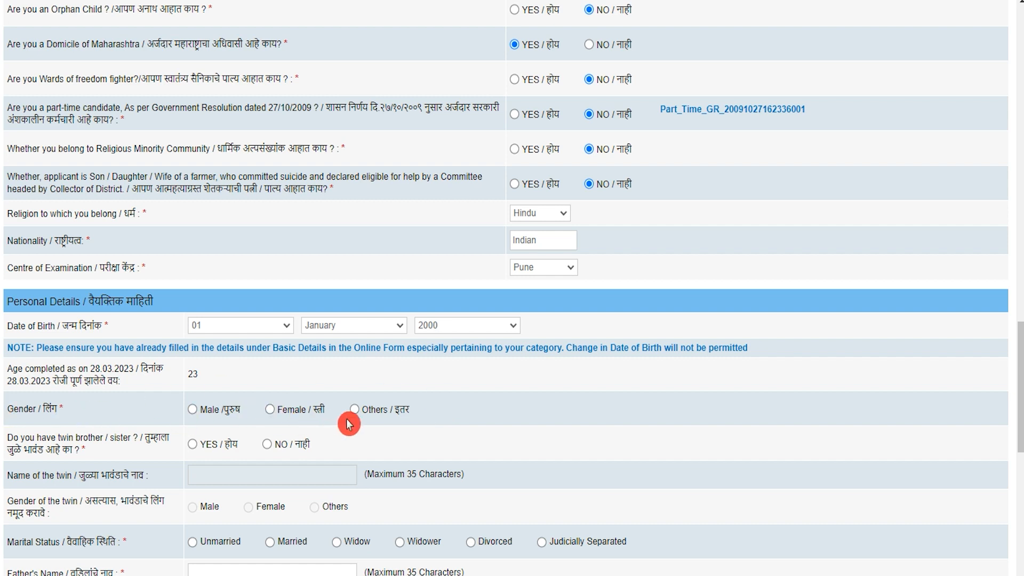
click(194, 410)
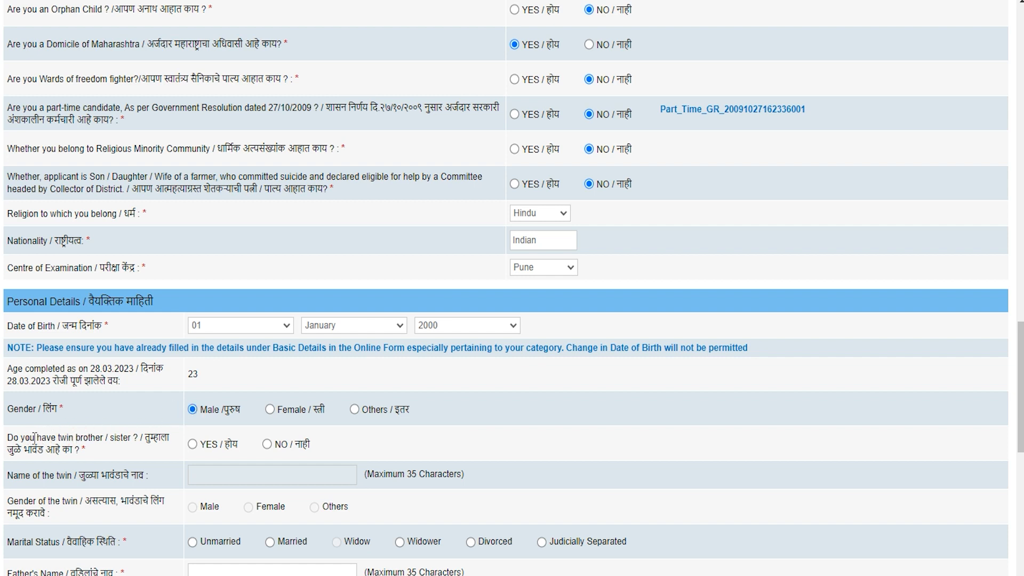
scroll(30, 438, down, 4)
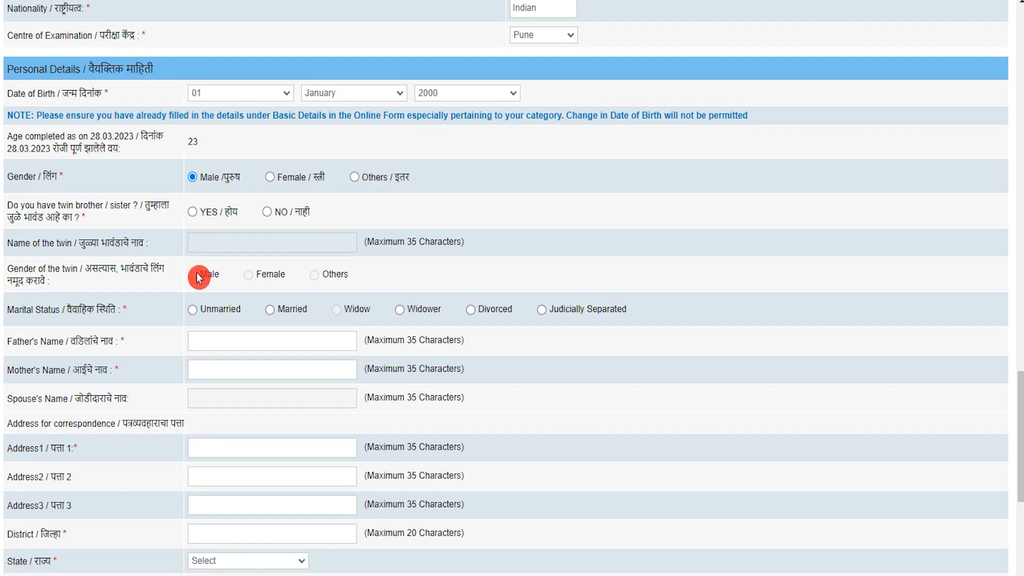
- Answer NO to the twin question and set marital status to Unmarried
click(192, 213)
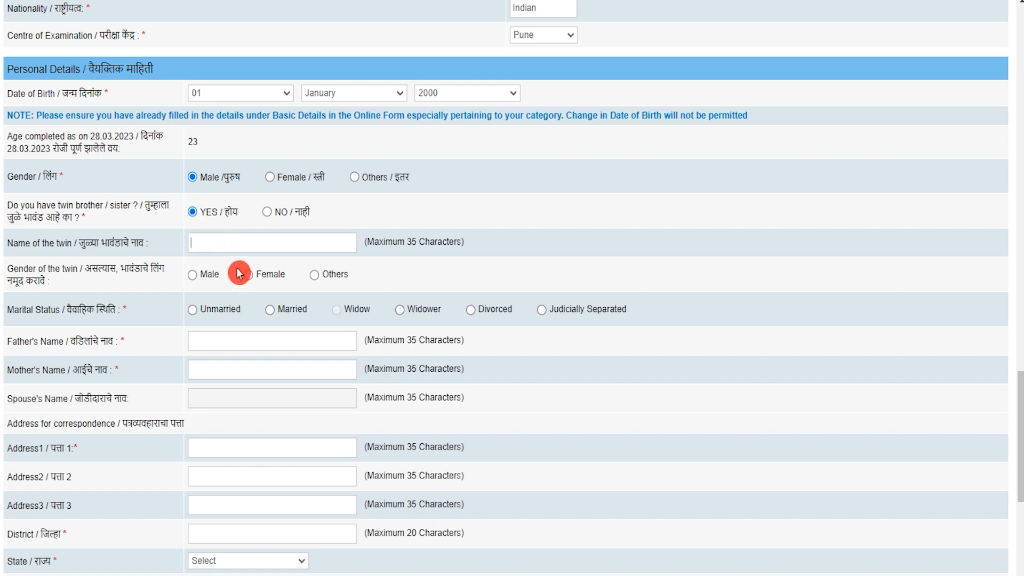
click(268, 212)
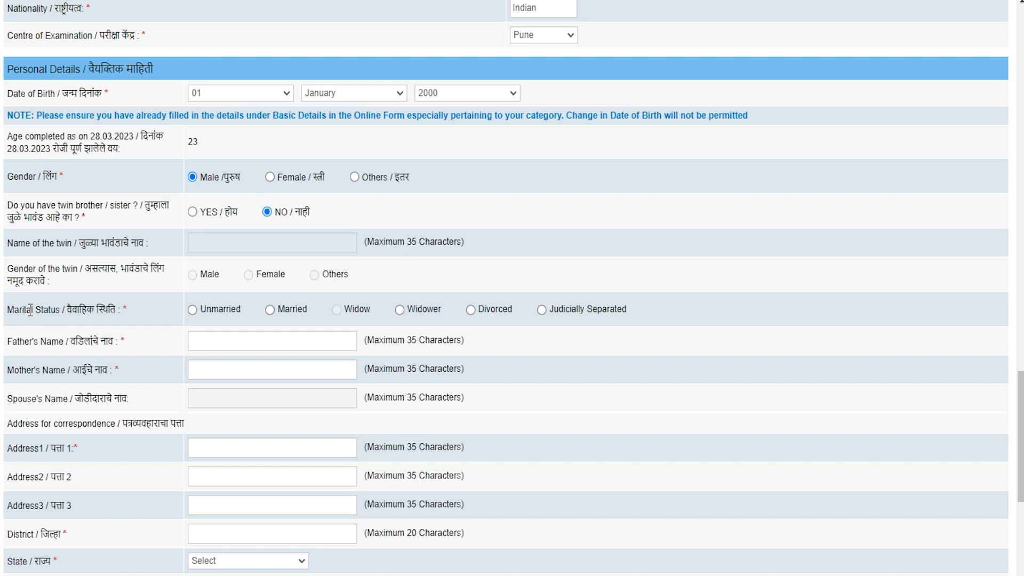
click(150, 307)
click(259, 306)
click(193, 314)
click(193, 312)
- Enter the father's and mother's names
click(209, 344)
text(Rake)
text(Reena)
click(207, 410)
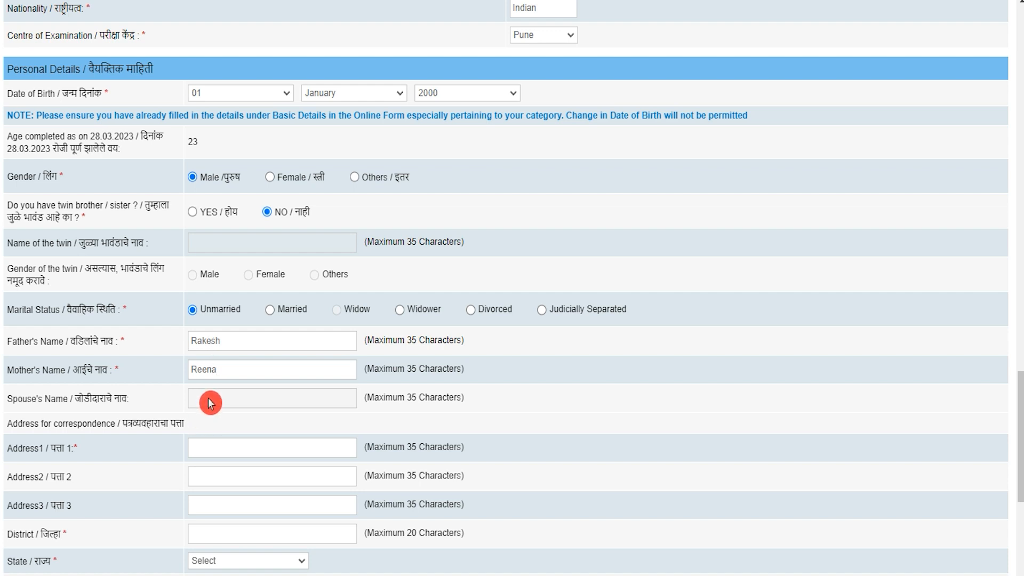
scroll(211, 403, down, 3)
- Enter the correspondence address and tick 'Same as Address for Correspondence' for the permanent address
click(219, 293)
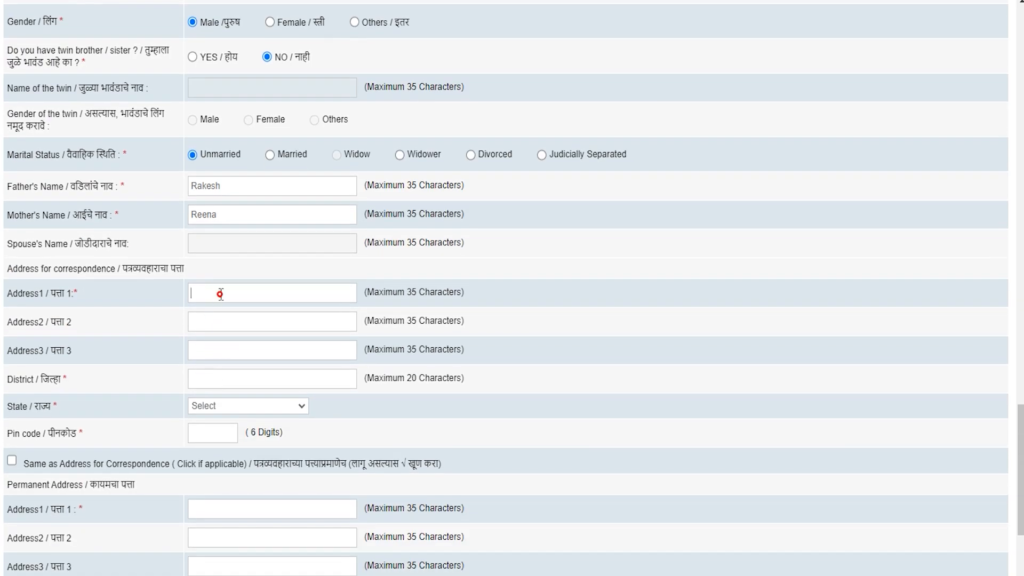
text(H.)
text( No)
text(. 10)
click(415, 430)
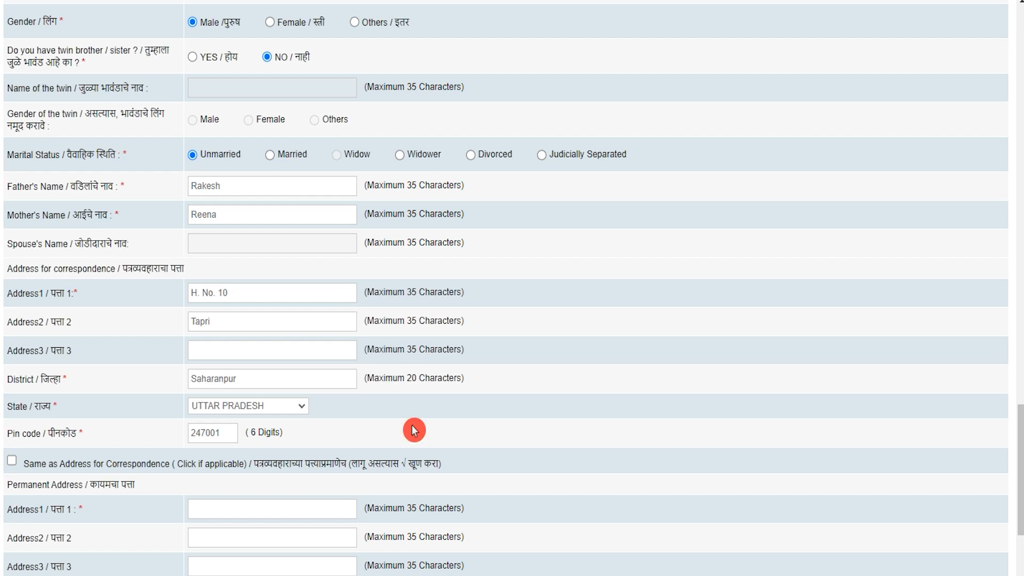
scroll(277, 406, down, 1)
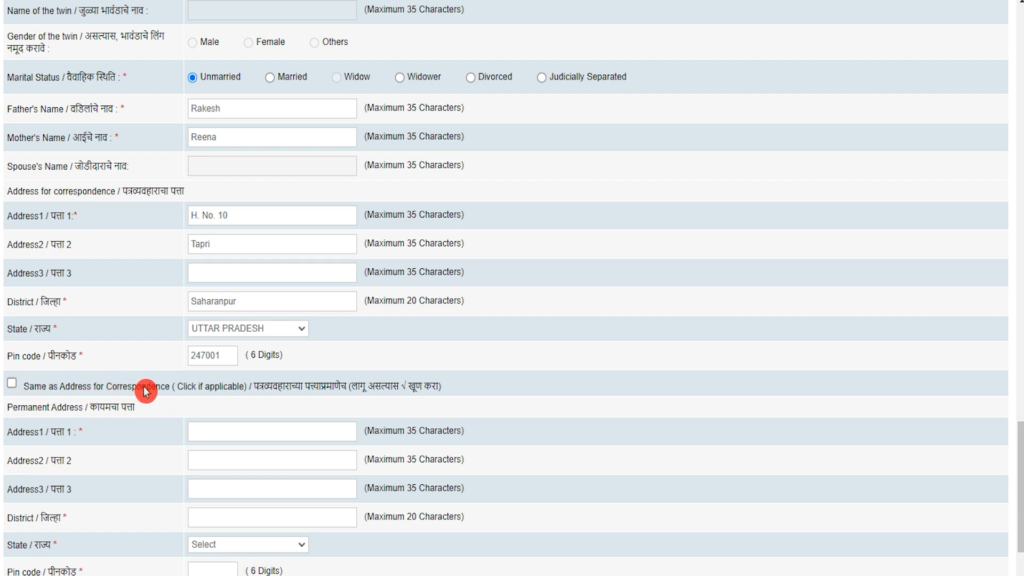
click(13, 383)
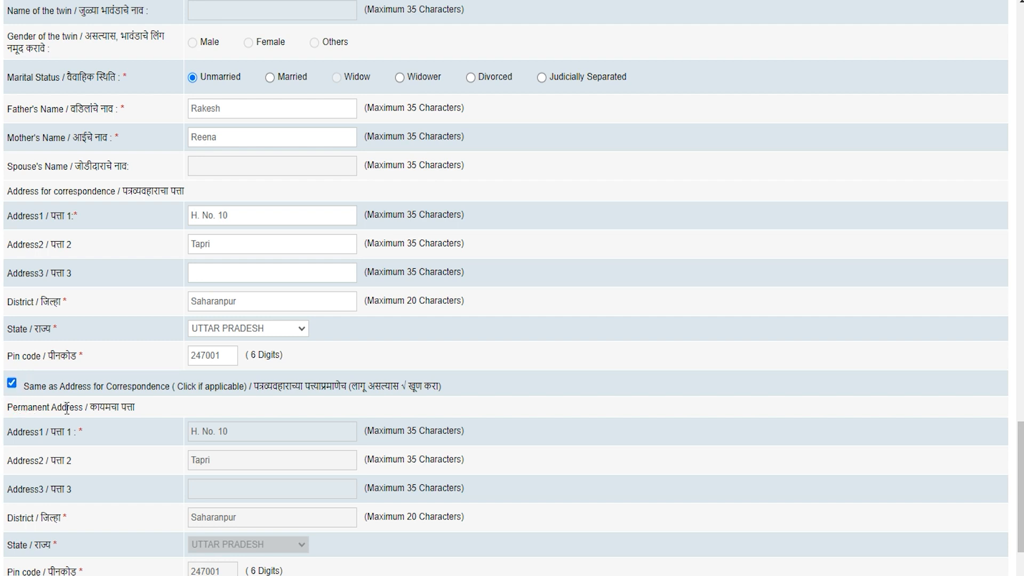
- Choose Permanent Address for GST invoicing and save the basic details with Save & Next
scroll(179, 418, down, 3)
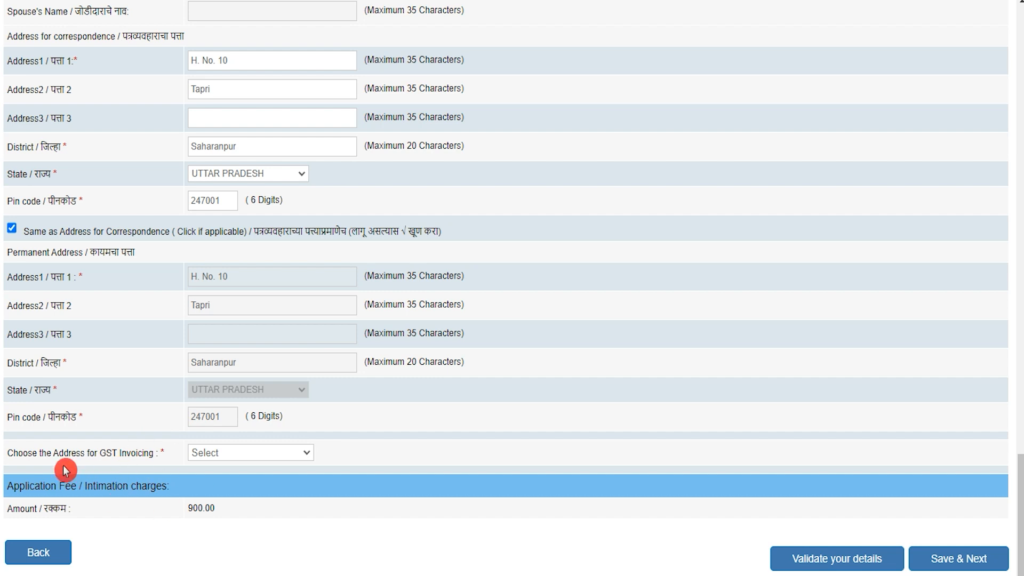
click(214, 458)
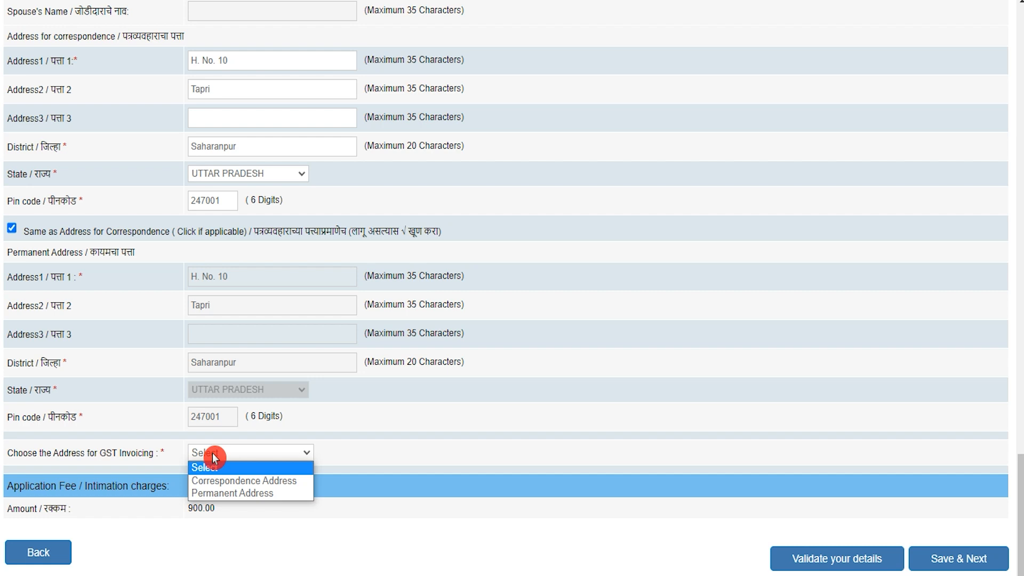
click(245, 494)
scroll(240, 499, down, 1)
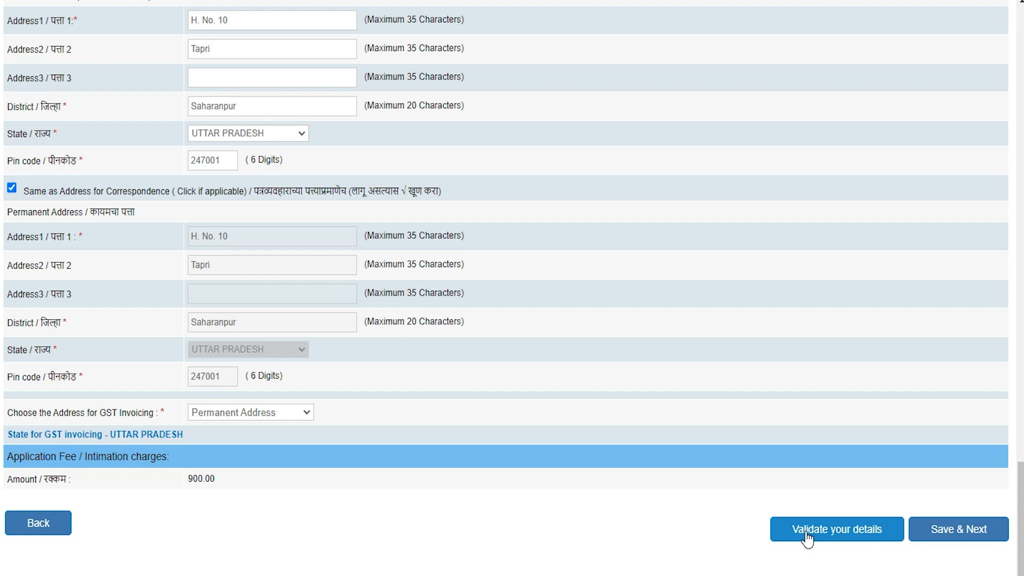
click(957, 535)
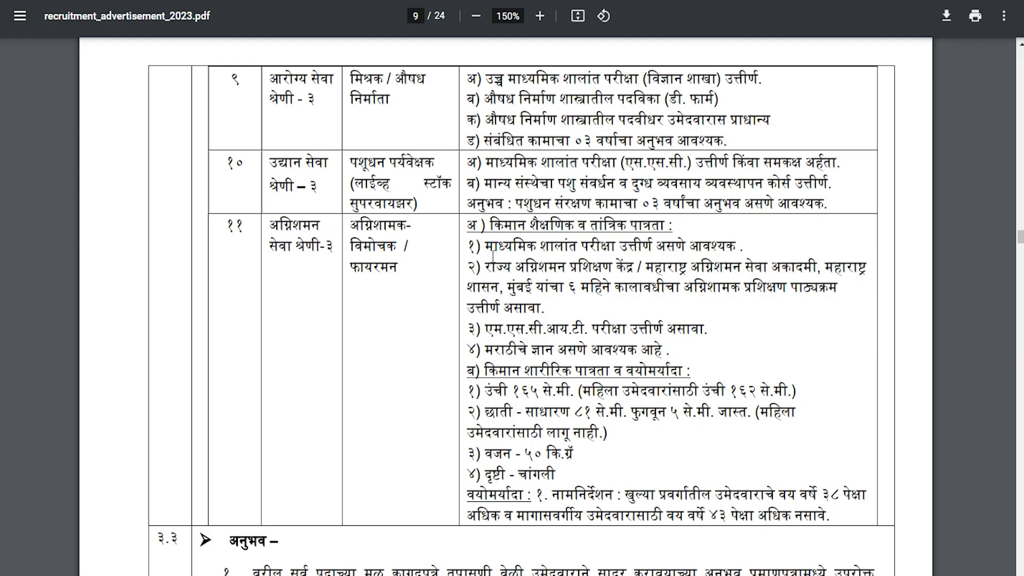
drag(505, 244, 622, 242)
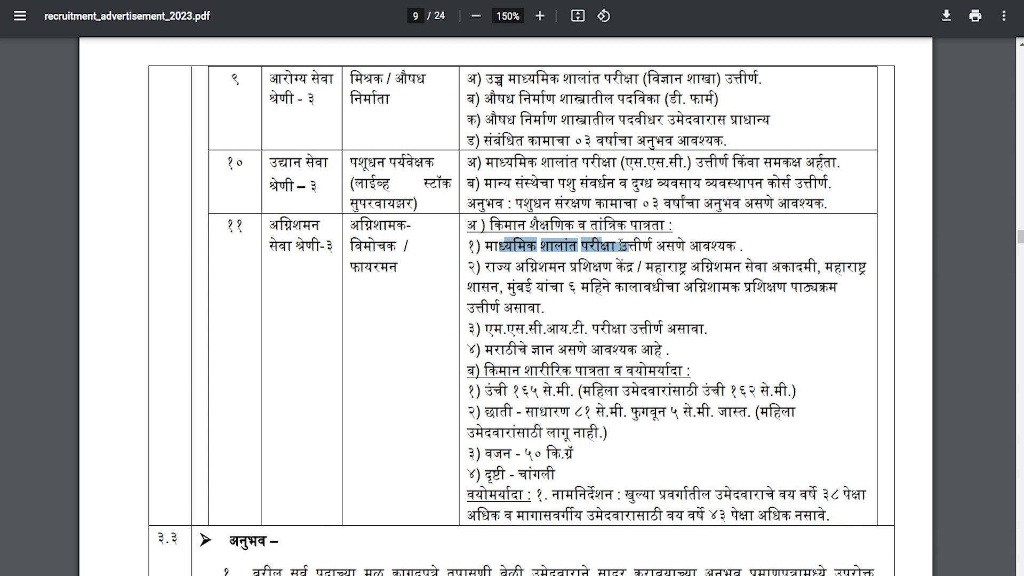
drag(570, 267, 616, 269)
drag(678, 268, 725, 267)
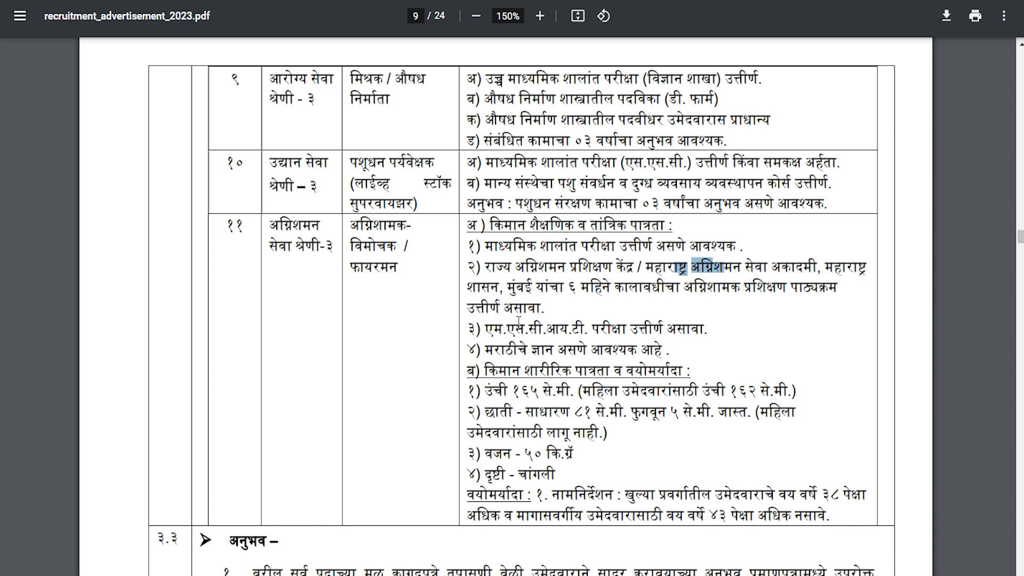
drag(601, 328, 664, 328)
drag(495, 349, 623, 350)
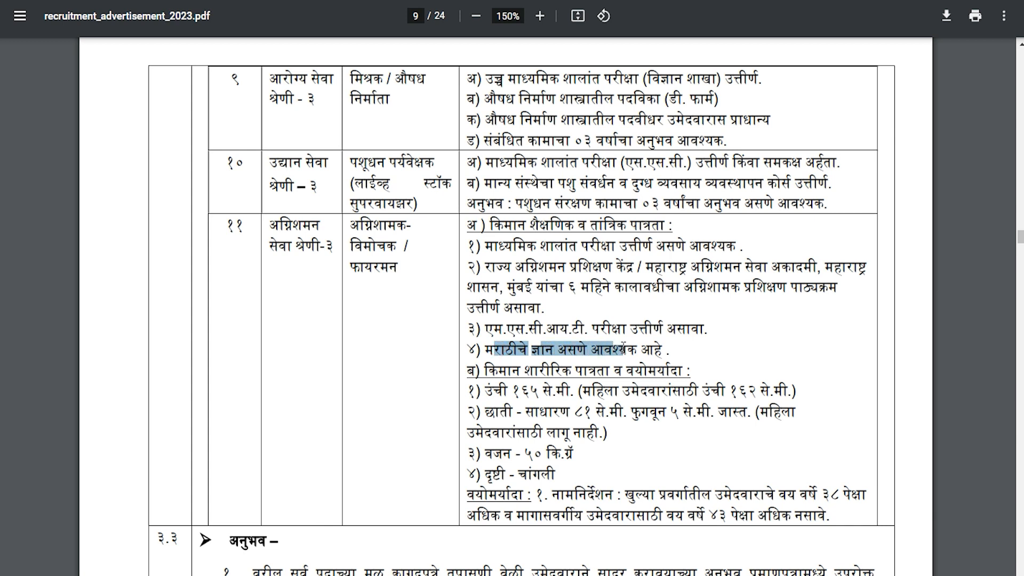
drag(515, 393, 595, 411)
drag(671, 411, 705, 412)
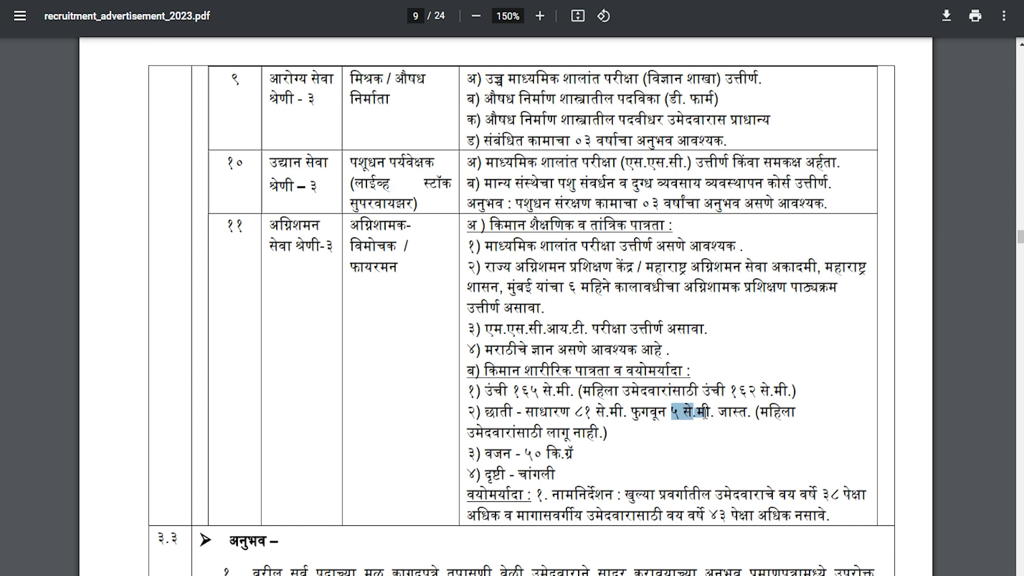
drag(527, 452, 563, 452)
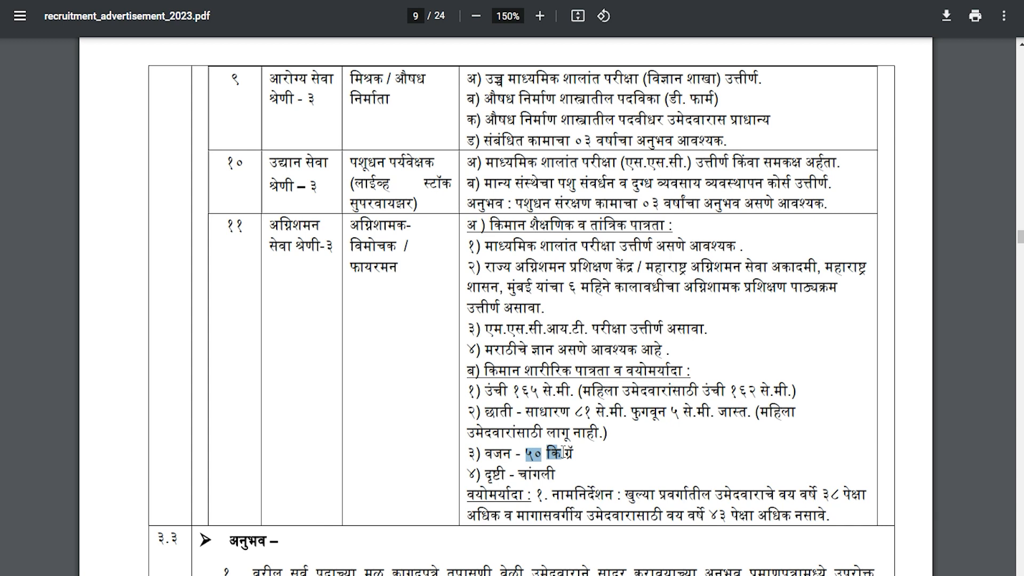
drag(823, 495, 840, 495)
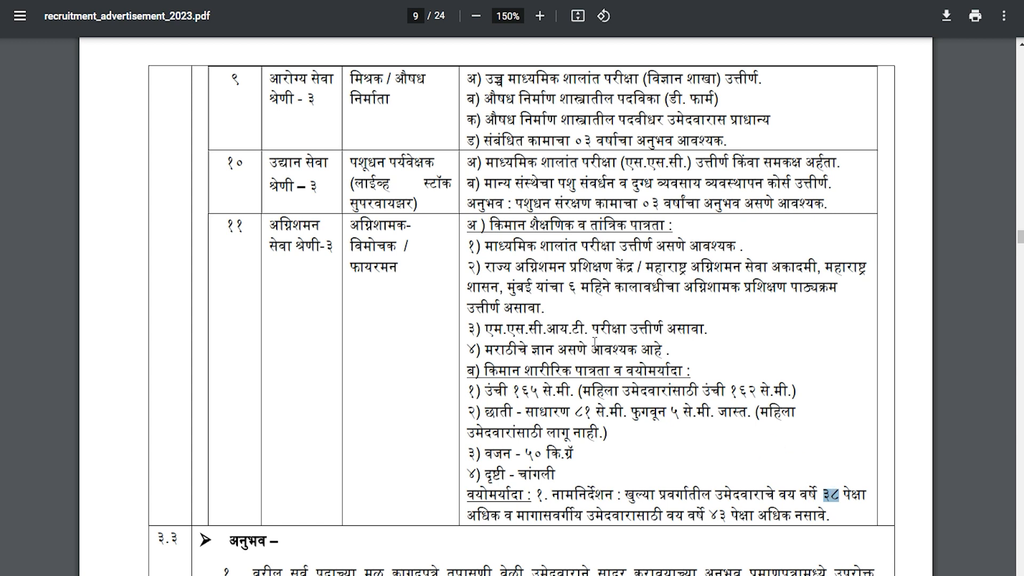
drag(490, 225, 646, 487)
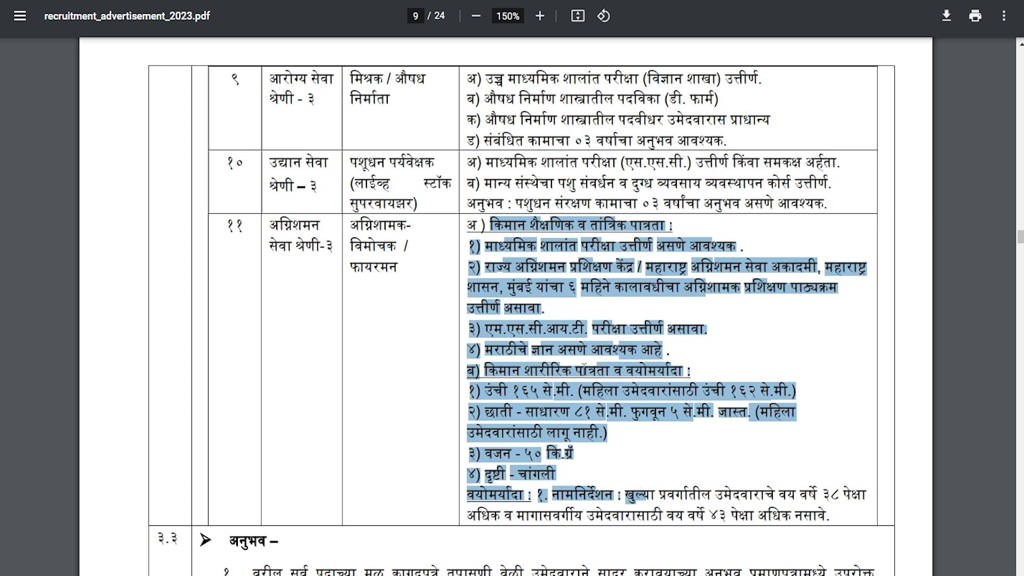
click(584, 368)
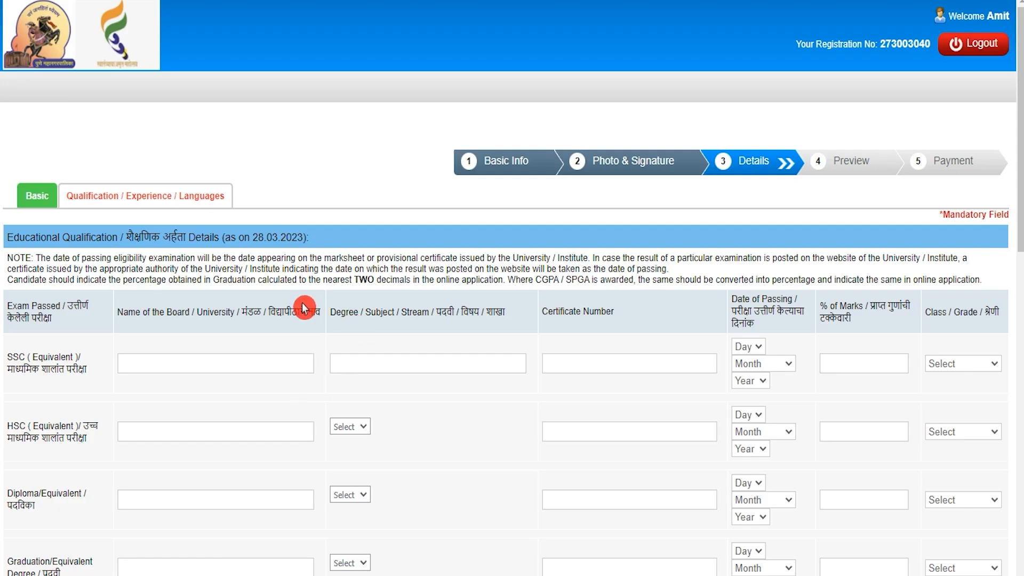
- Fill the SSC row with board UP, the certificate number and passing date 10 January 2017
click(253, 363)
text(UP)
text(All)
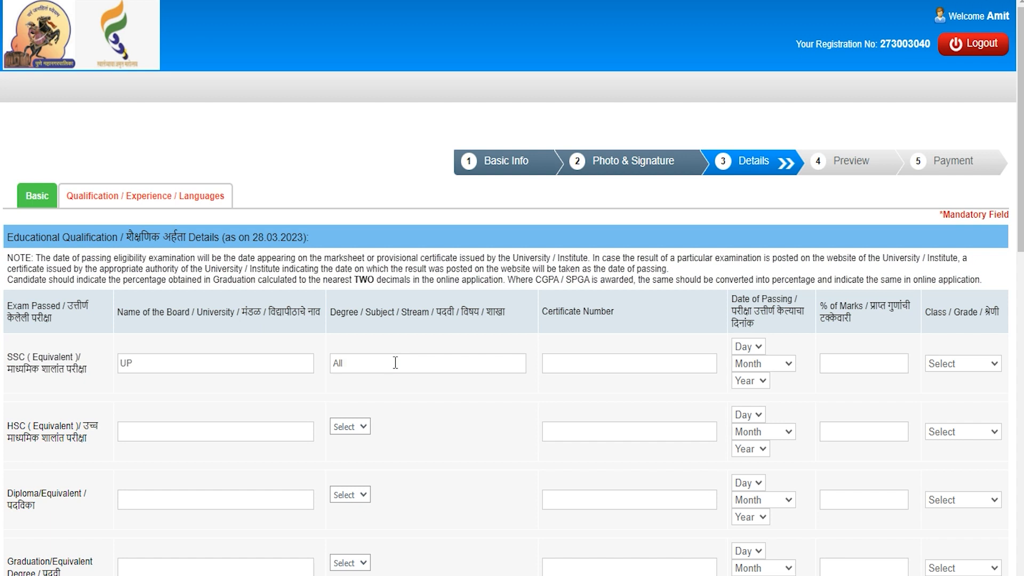
click(614, 365)
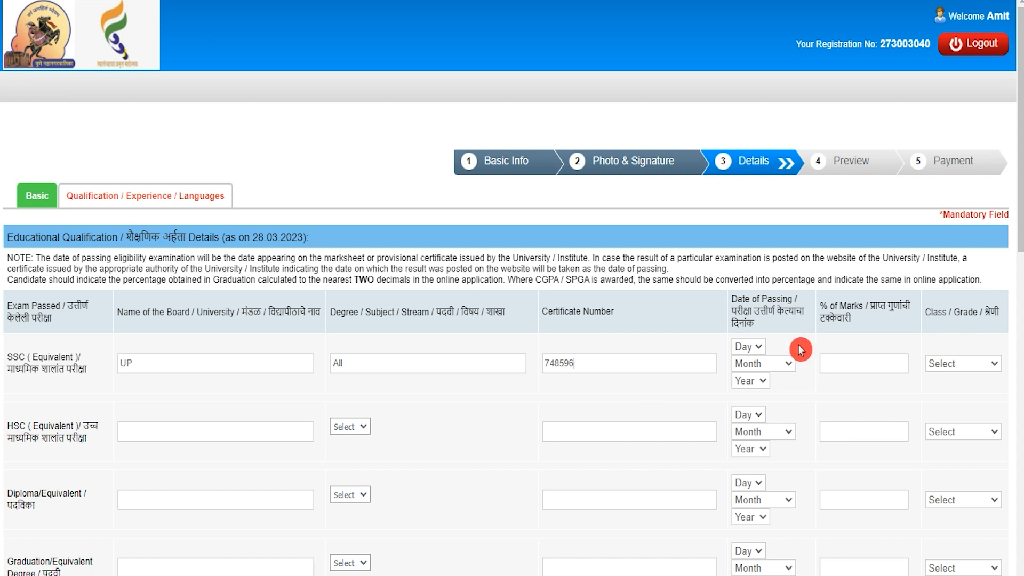
click(751, 346)
click(740, 214)
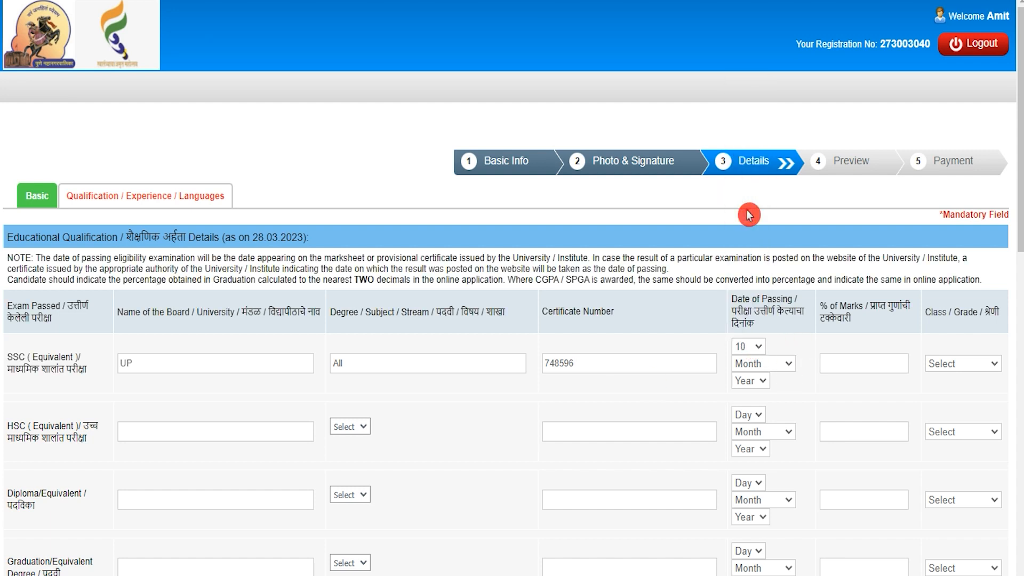
click(752, 364)
click(753, 390)
click(751, 381)
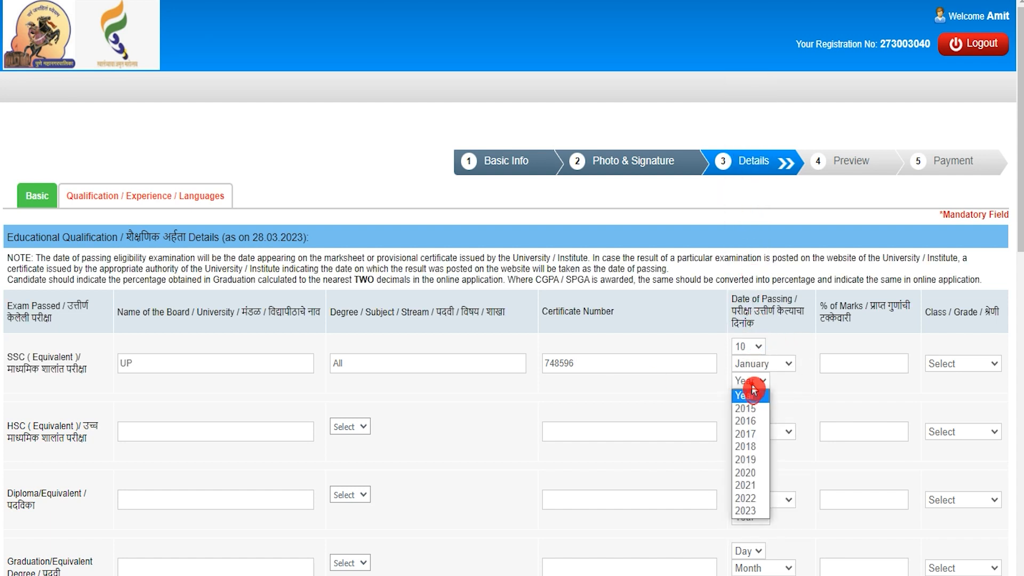
click(745, 436)
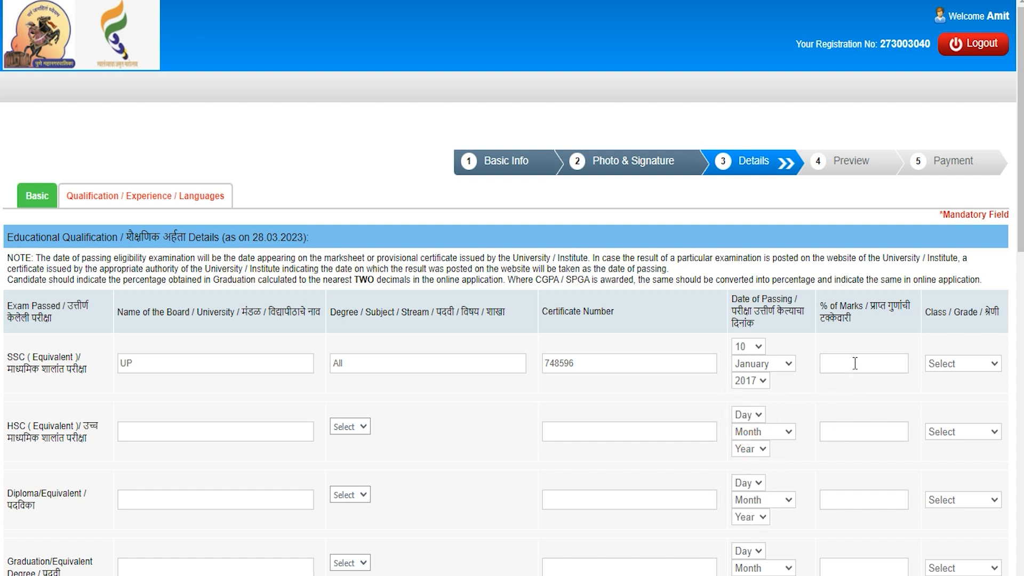
- Enter 75% marks and First Class for SSC, then scroll to the eligibility questions
click(857, 361)
text(75)
scroll(854, 390, down, 3)
scroll(861, 324, up, 3)
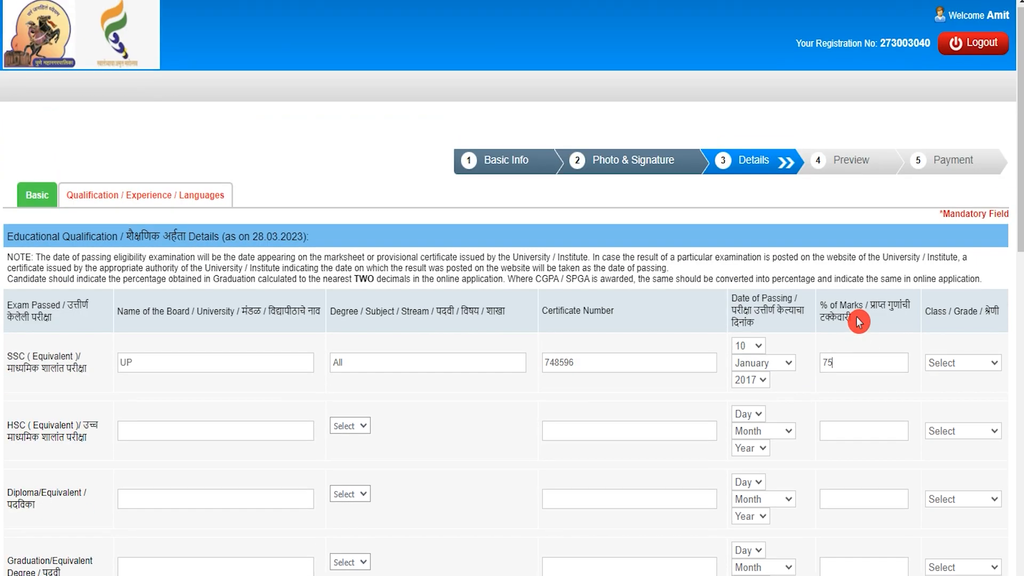
click(955, 368)
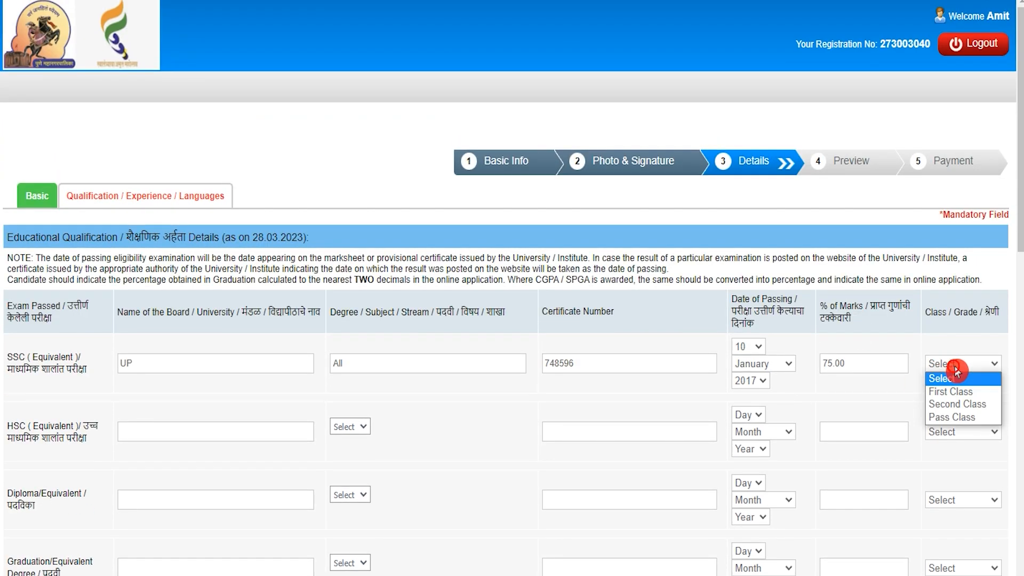
click(954, 394)
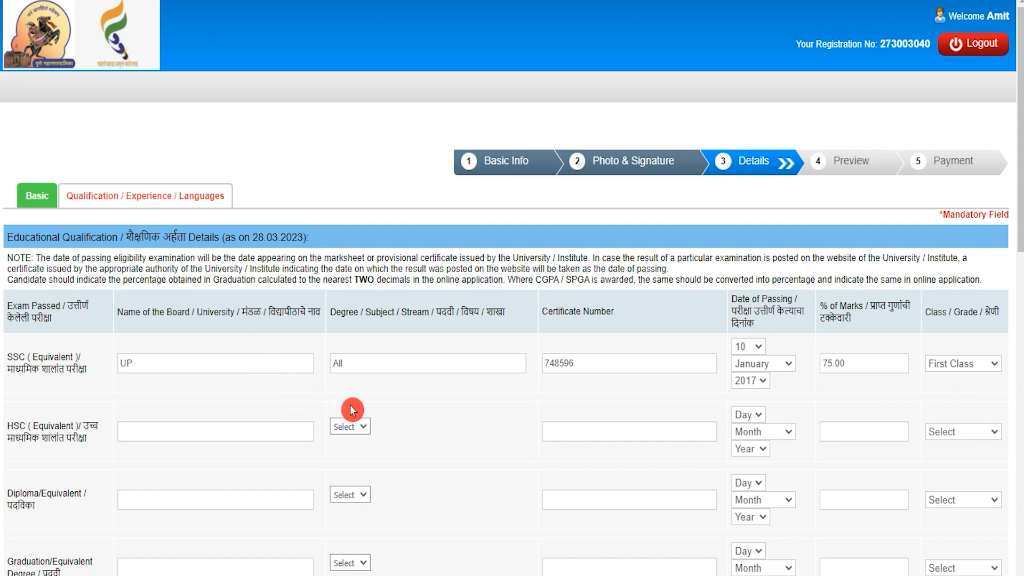
scroll(423, 413, down, 3)
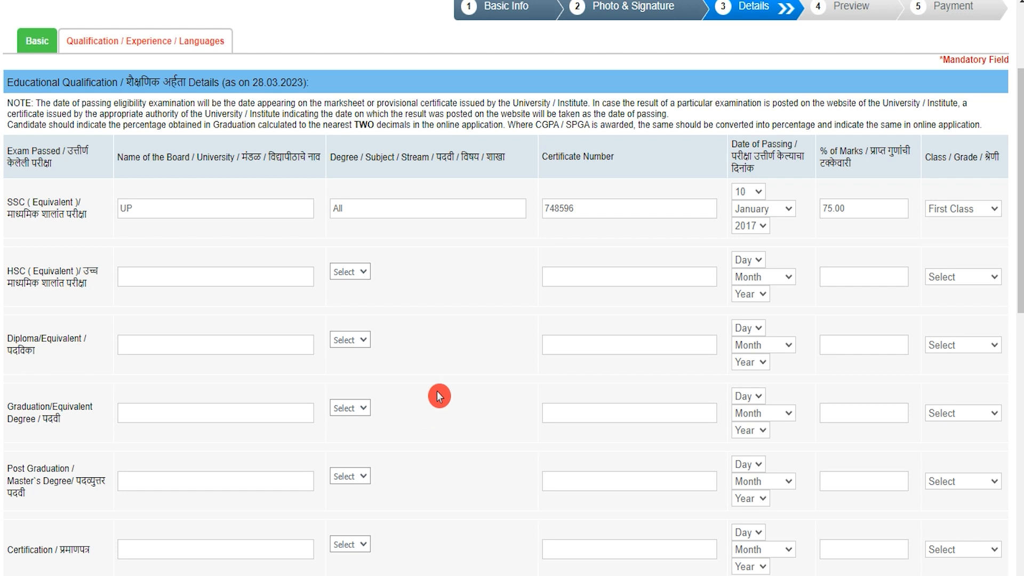
scroll(439, 396, down, 9)
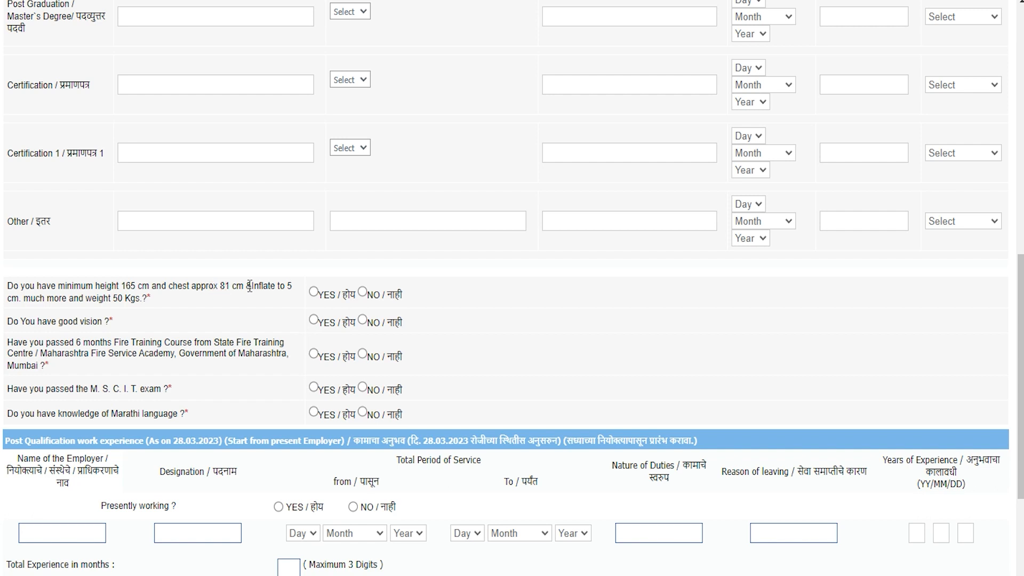
- Answer YES on height/chest, vision, fire training course, MS-CIT and Marathi knowledge questions
click(170, 307)
drag(93, 300, 187, 306)
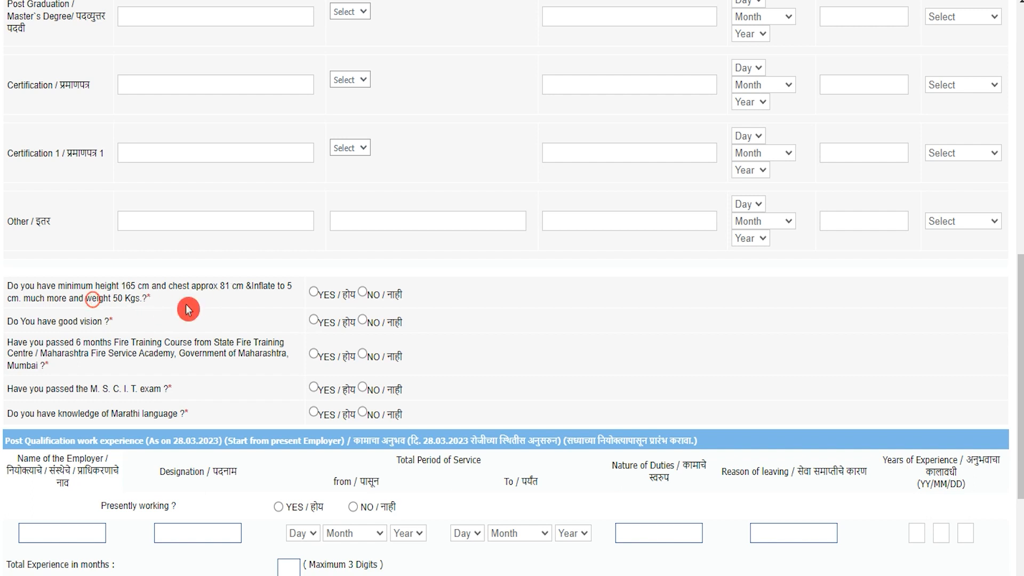
click(315, 293)
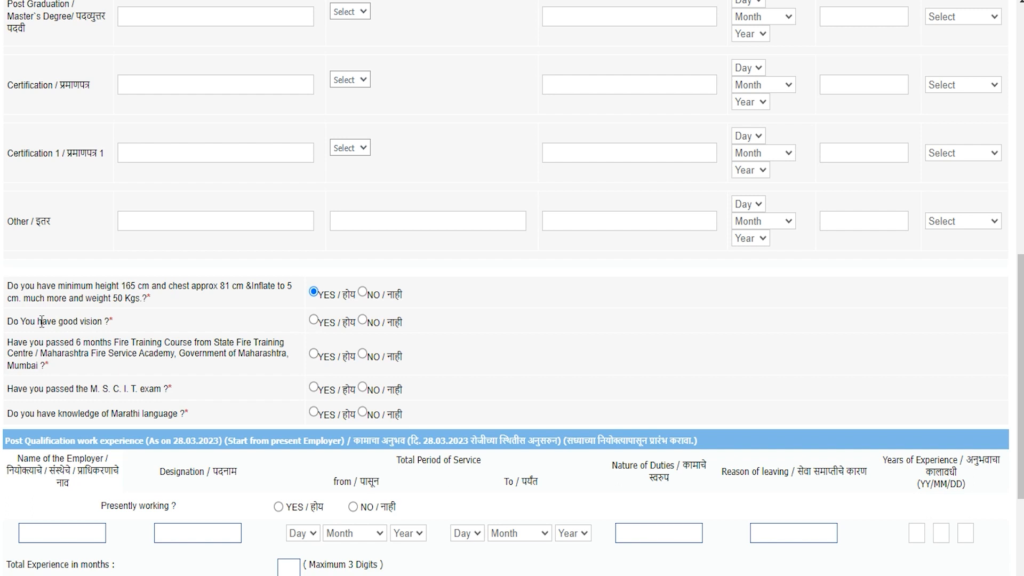
click(315, 321)
click(30, 341)
click(314, 356)
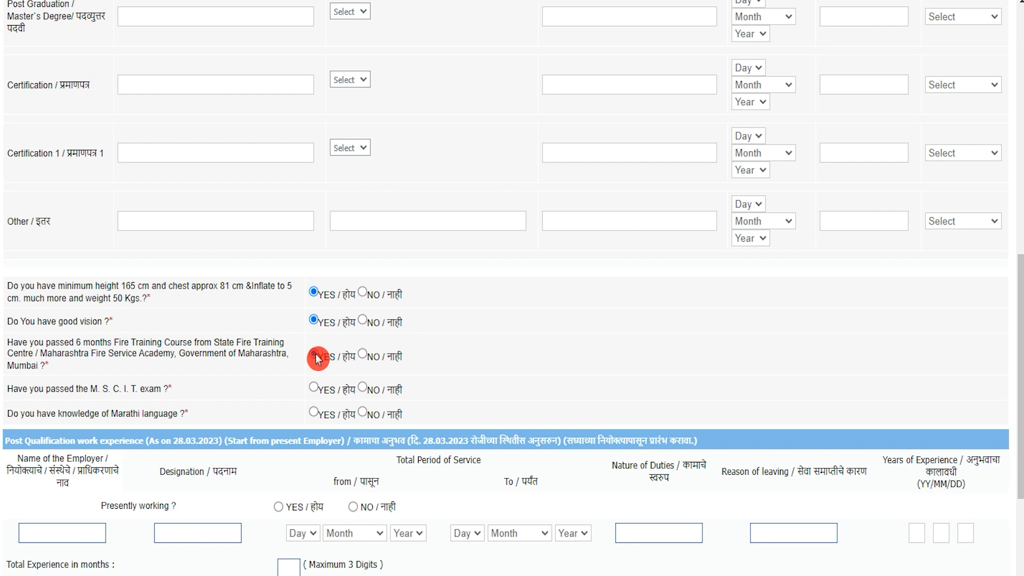
click(86, 403)
click(32, 388)
click(308, 390)
click(314, 390)
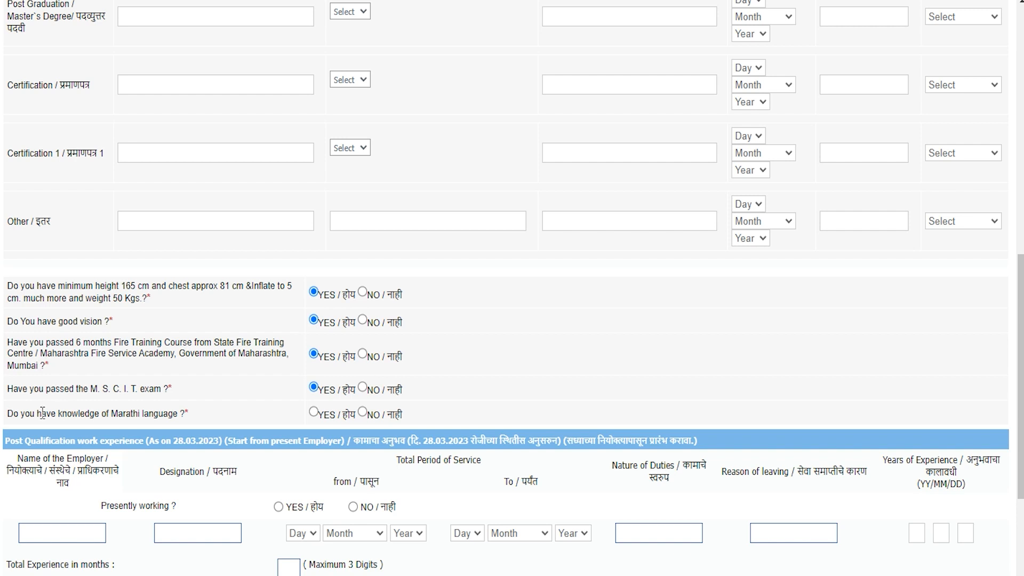
click(314, 415)
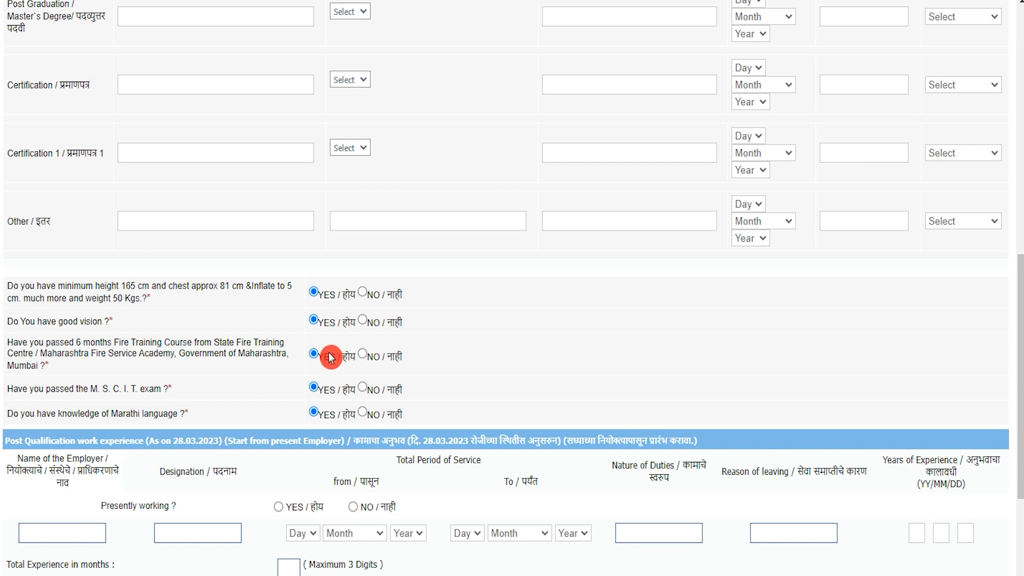
scroll(331, 355, down, 4)
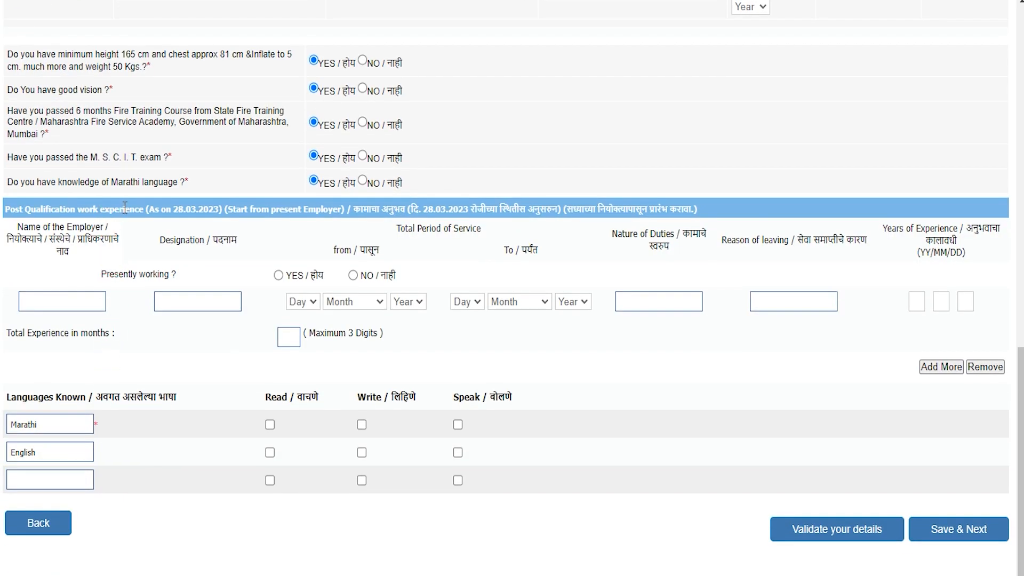
- Type 'A' as employer name and look through the experience row's service-period fields
click(75, 303)
text(A)
click(139, 325)
click(180, 296)
click(350, 306)
click(402, 301)
click(498, 303)
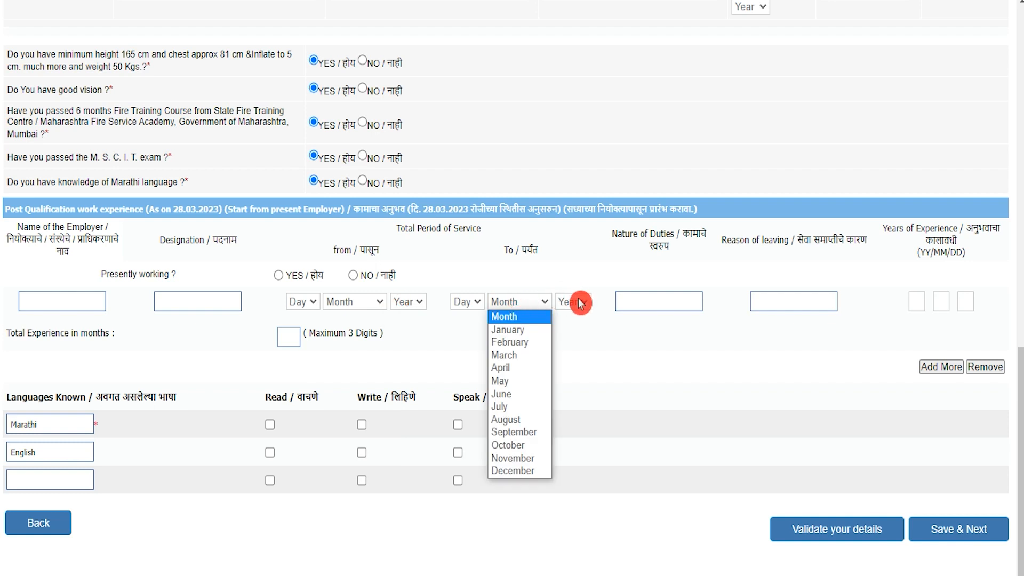
click(676, 361)
click(664, 300)
click(752, 303)
click(776, 297)
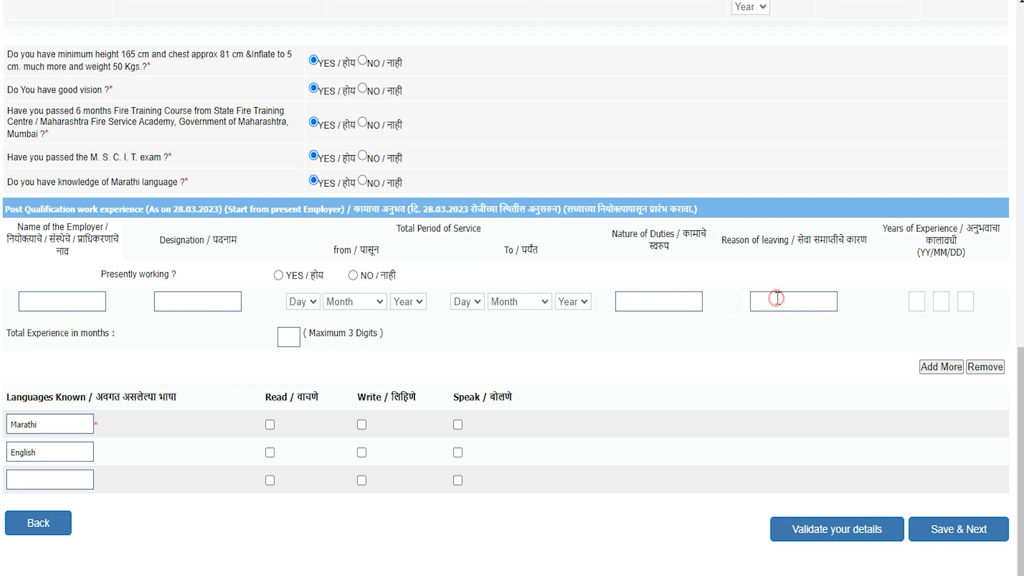
click(920, 302)
drag(409, 308, 574, 307)
- Tick Read, Write and Speak for Marathi and English
click(47, 422)
click(269, 425)
click(362, 427)
click(459, 427)
click(269, 453)
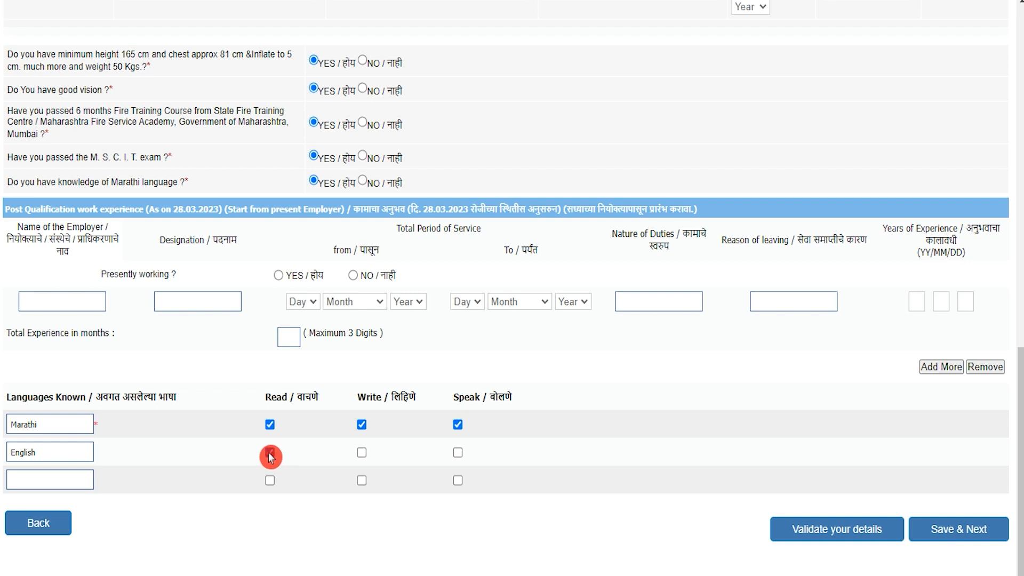
click(361, 453)
click(458, 454)
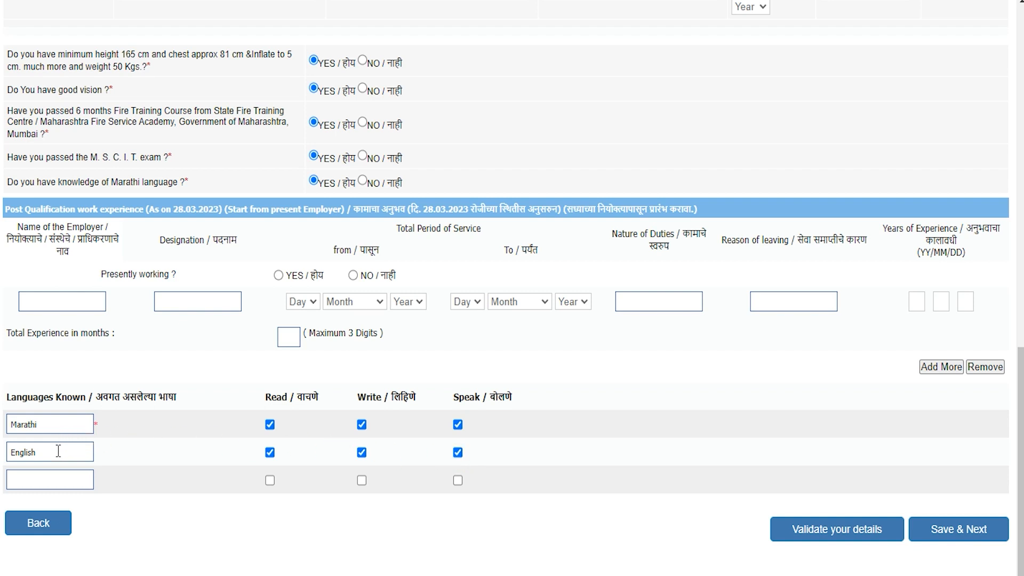
- Add Hindi as a third language with Read, Write and Speak, then Save & Next
click(46, 483)
text(Hindi)
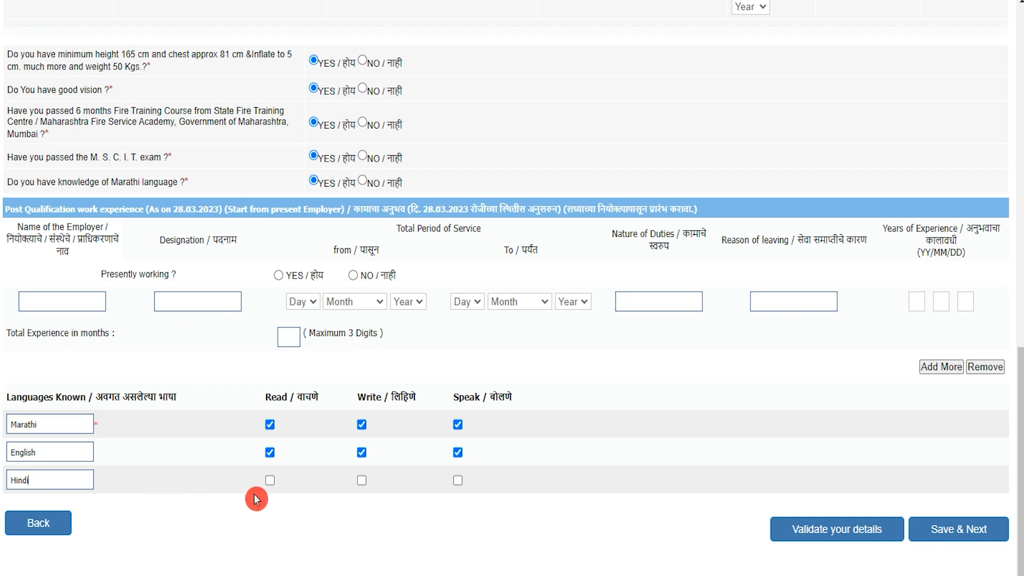
click(270, 481)
click(362, 482)
click(458, 482)
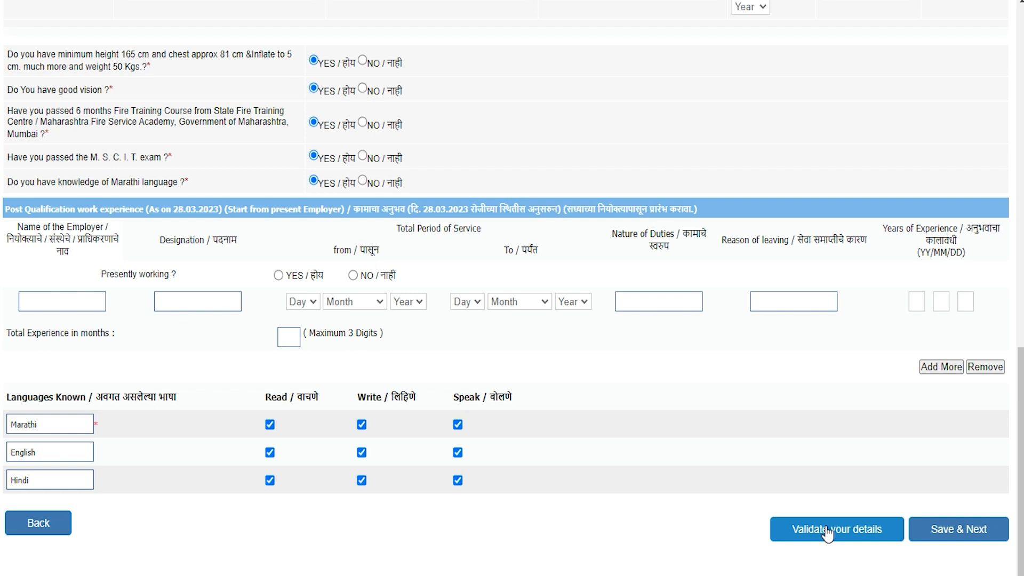
click(971, 541)
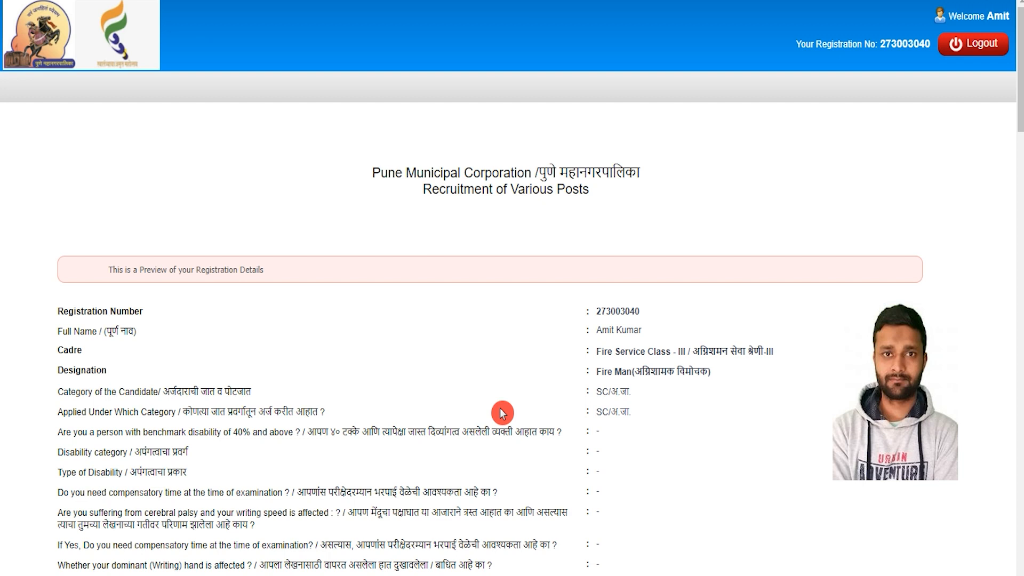
- Review the registration preview down to the declaration and choose Complete Registration
scroll(502, 413, down, 5)
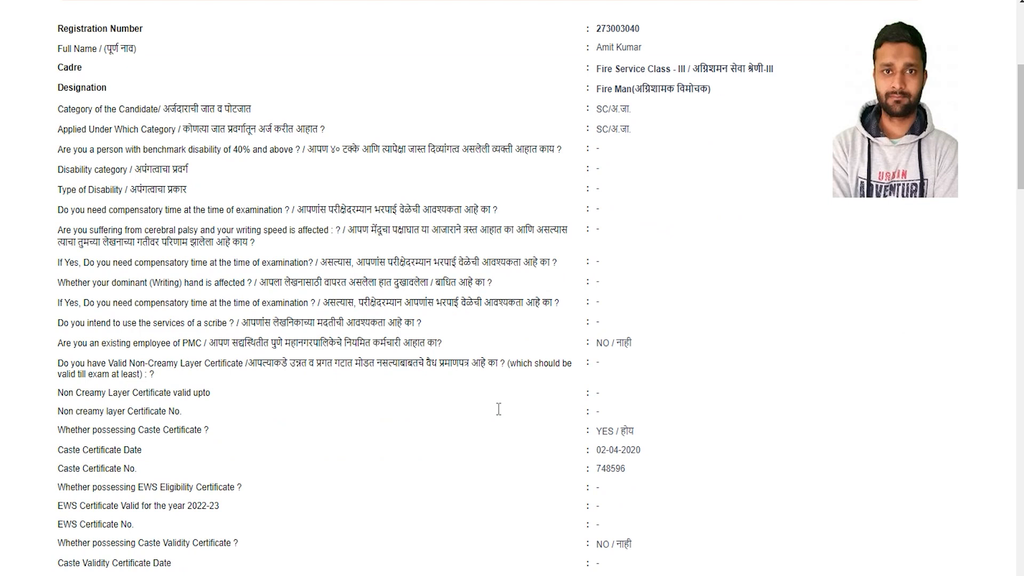
scroll(499, 414, down, 1)
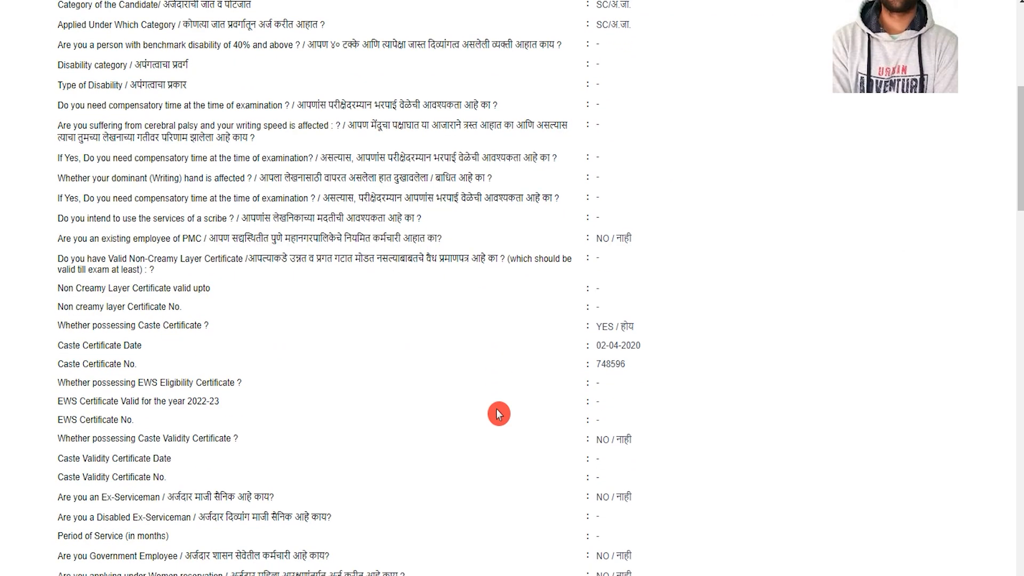
scroll(499, 414, down, 3)
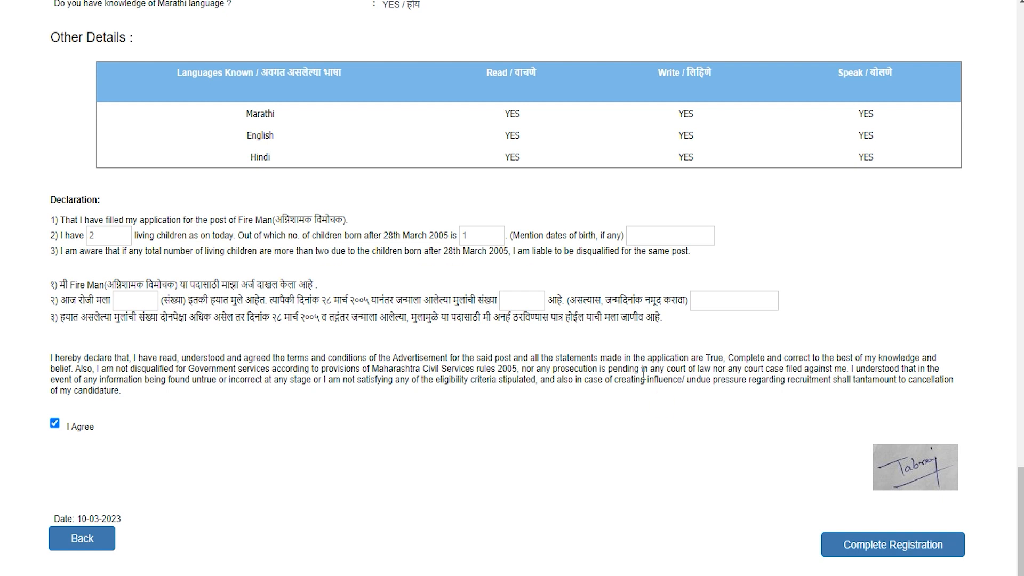
click(853, 552)
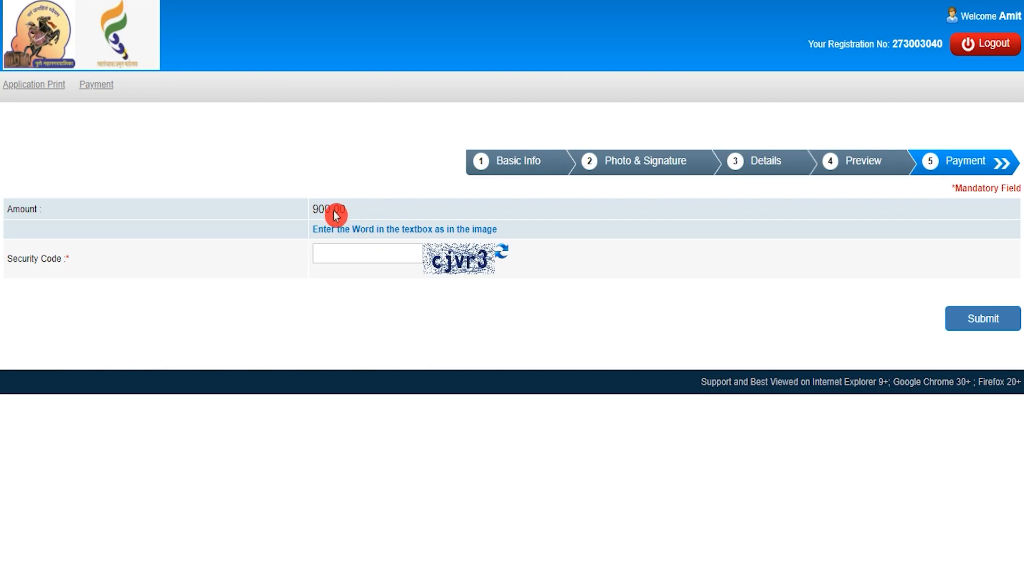
- Enter the image security code and submit the 900.00 fee payment
click(313, 207)
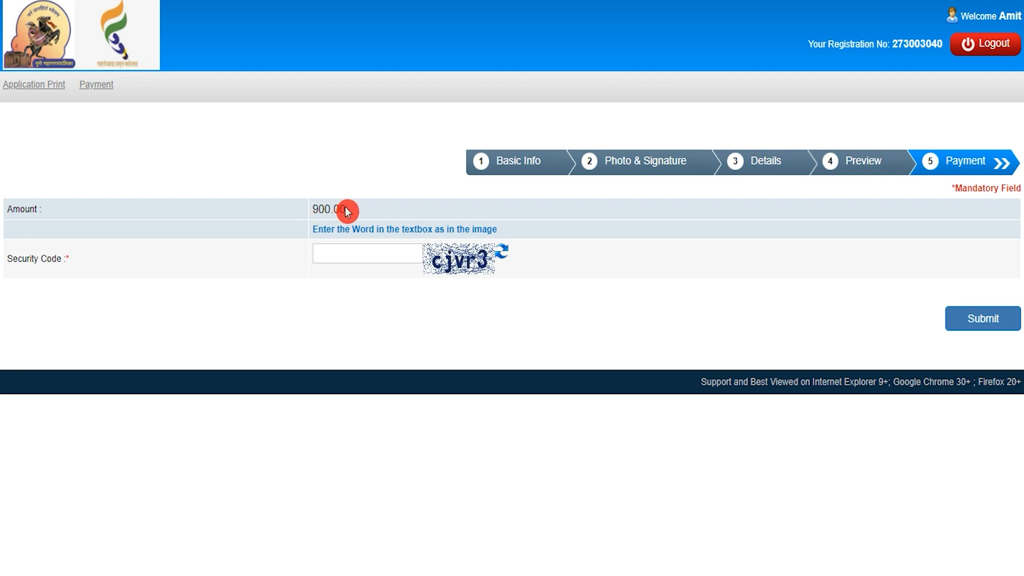
click(351, 254)
click(926, 368)
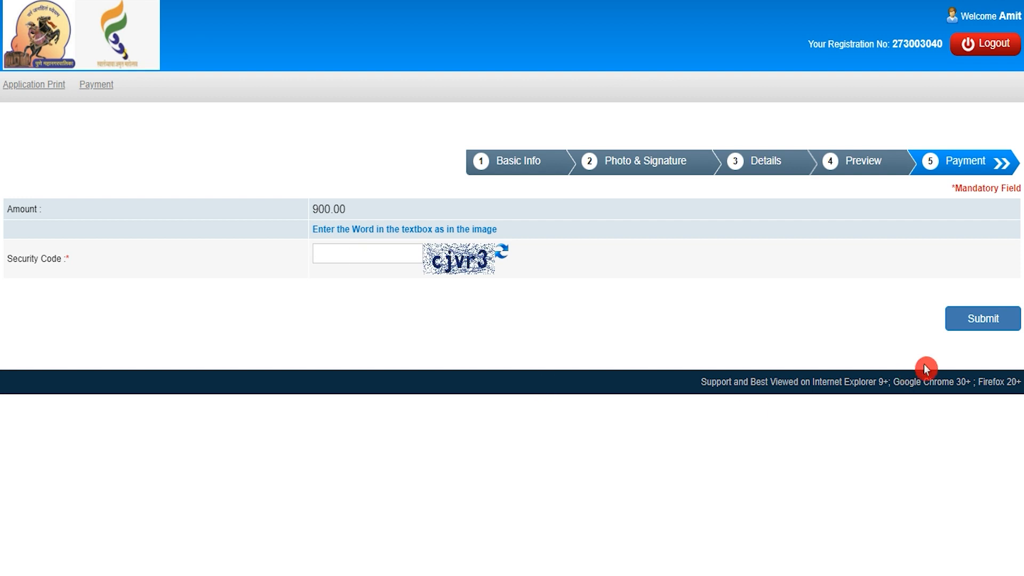
click(549, 379)
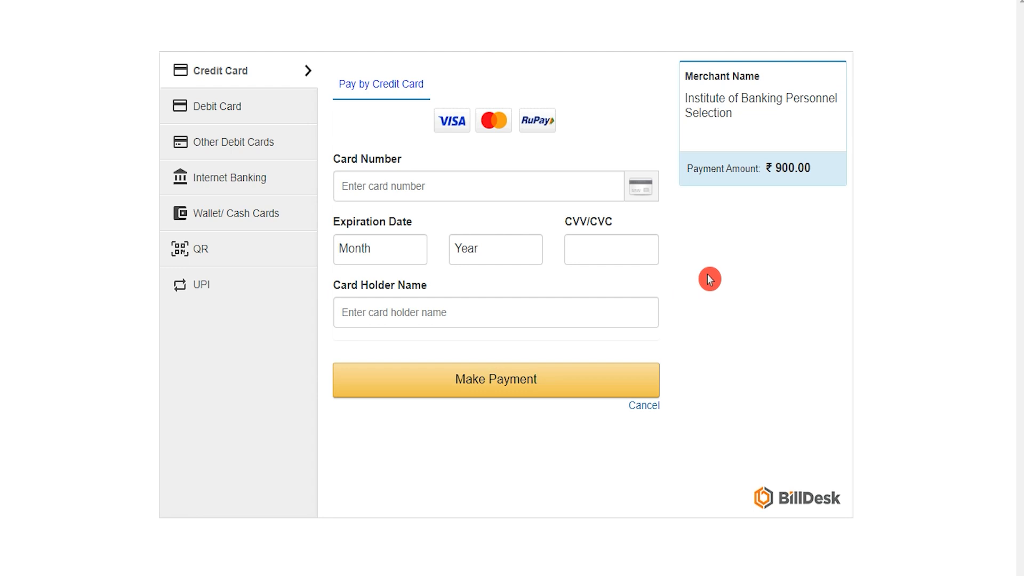
- Choose Debit Card and enter the card number, dismissing the invalid-number alert
click(209, 110)
click(426, 187)
text(7485-9)
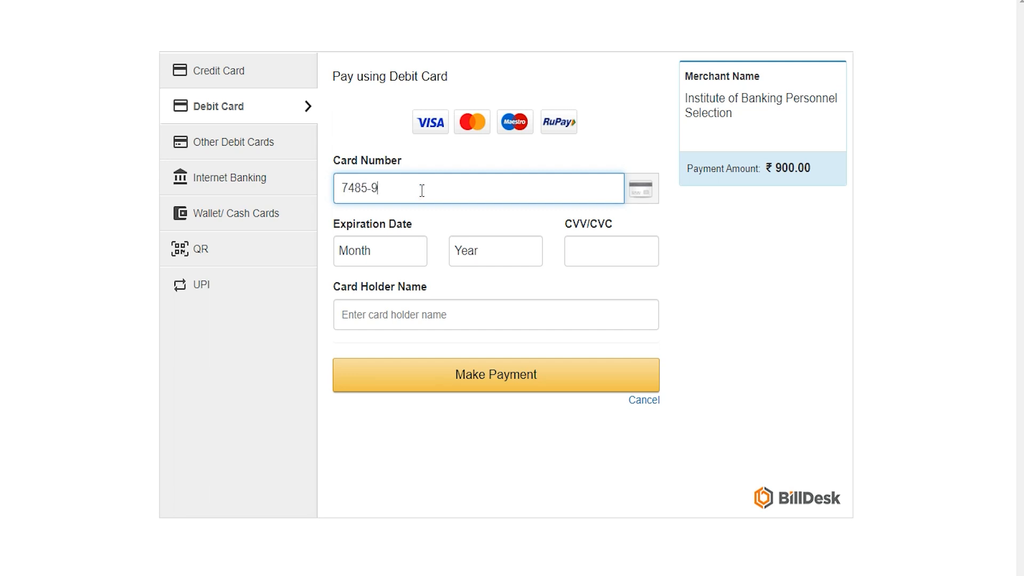
text(6)
click(385, 253)
click(478, 254)
click(637, 66)
- Enter the CVV and cardholder name, then submit the ₹900.00 payment
click(605, 249)
text(123)
click(485, 314)
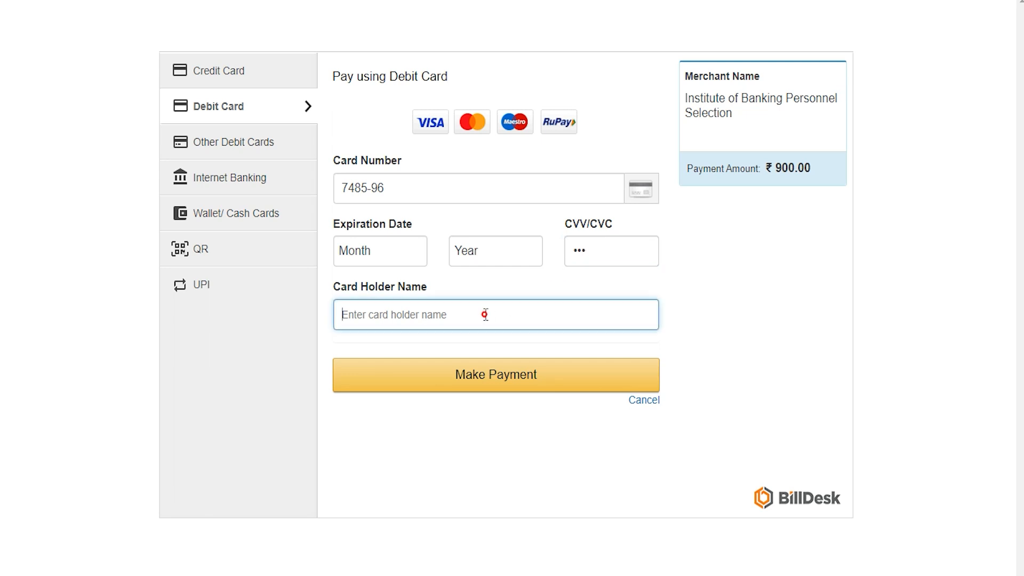
text(amit)
click(478, 359)
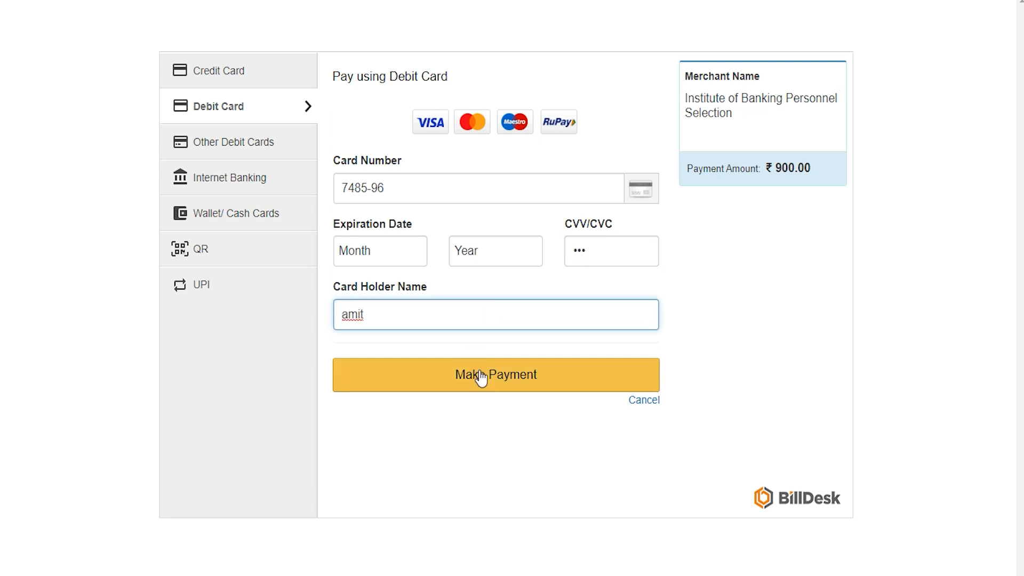